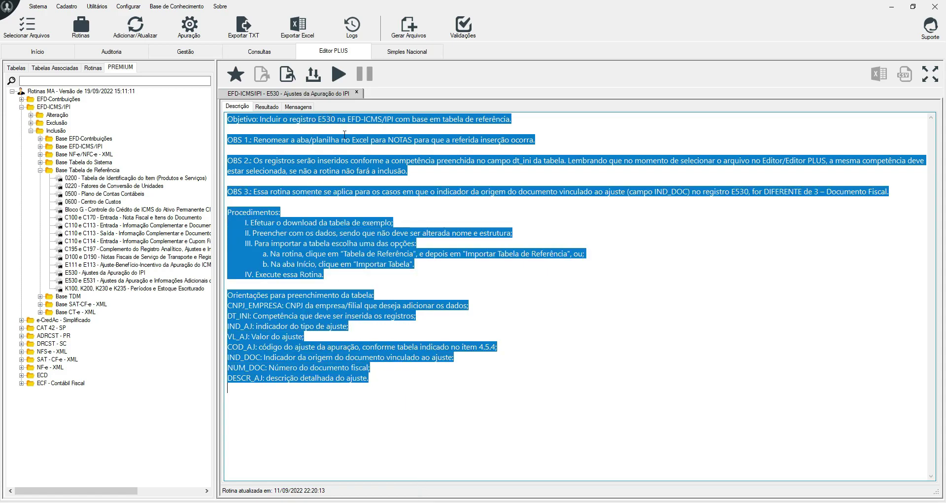
# Switch to the EFD-ICMS/IPI guide PDF in the browser and review register E530's field table, including the IND_DOC option 3 – Documento Fiscal.
pyautogui.hotkey('alt', 'Tab')
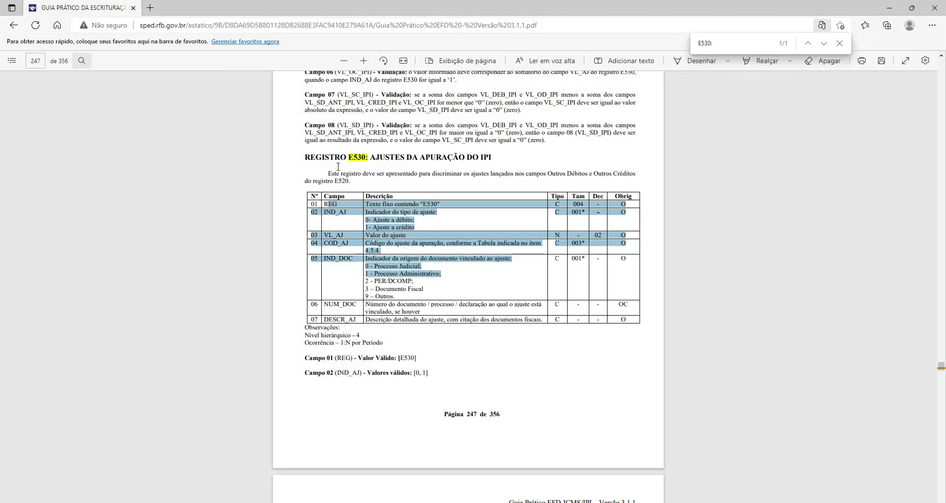
pyautogui.click(339, 162)
pyautogui.moveTo(323, 156); pyautogui.dragTo(454, 230)
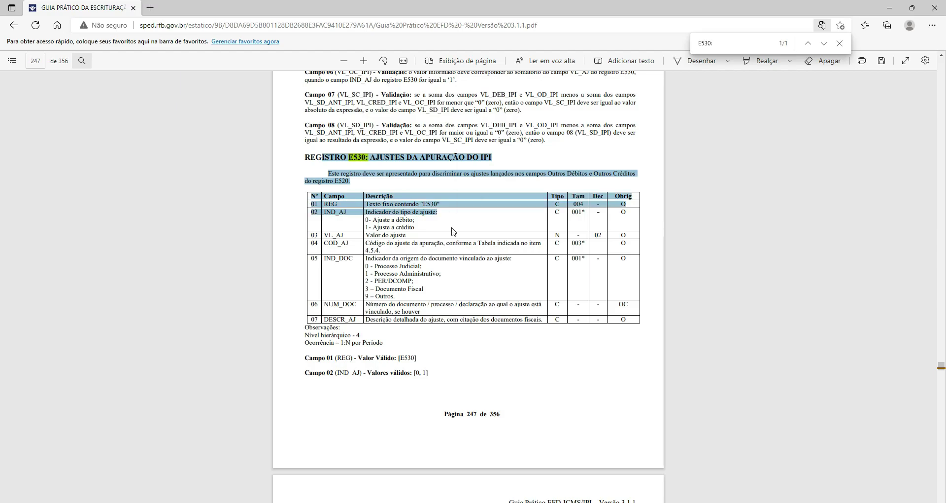
pyautogui.scroll(-1, 403, 207)
pyautogui.click(376, 168)
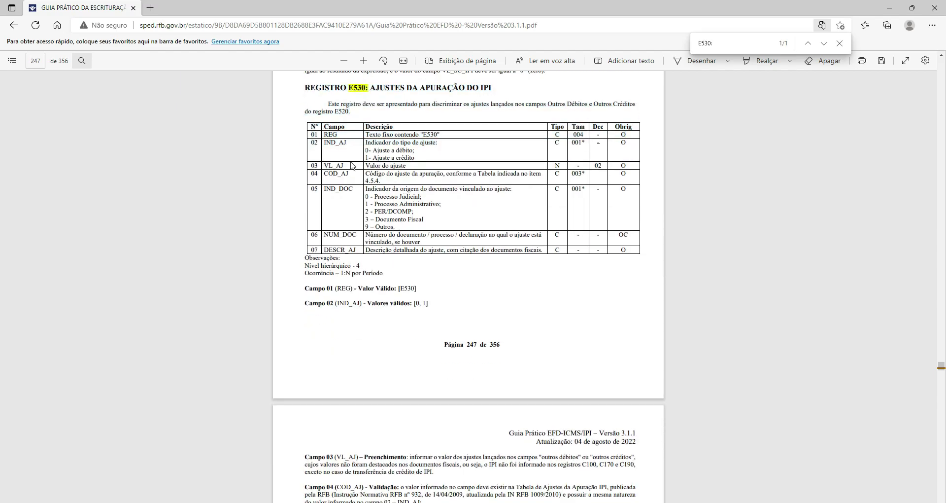
pyautogui.moveTo(327, 142); pyautogui.dragTo(417, 235)
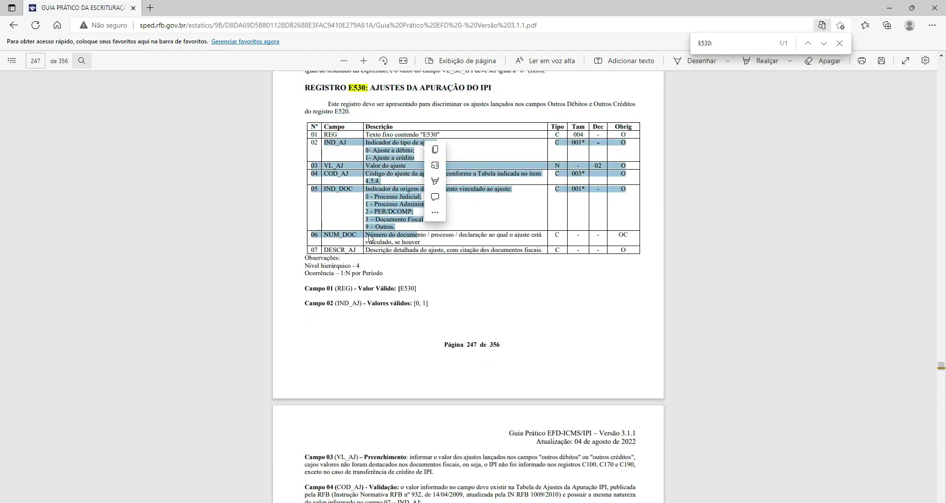
pyautogui.click(348, 177)
pyautogui.moveTo(326, 143); pyautogui.dragTo(413, 189)
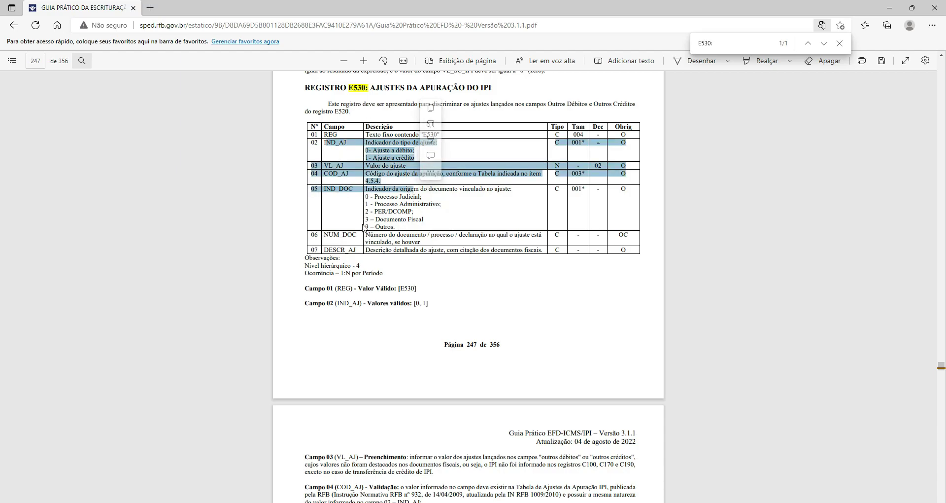
pyautogui.click(376, 221)
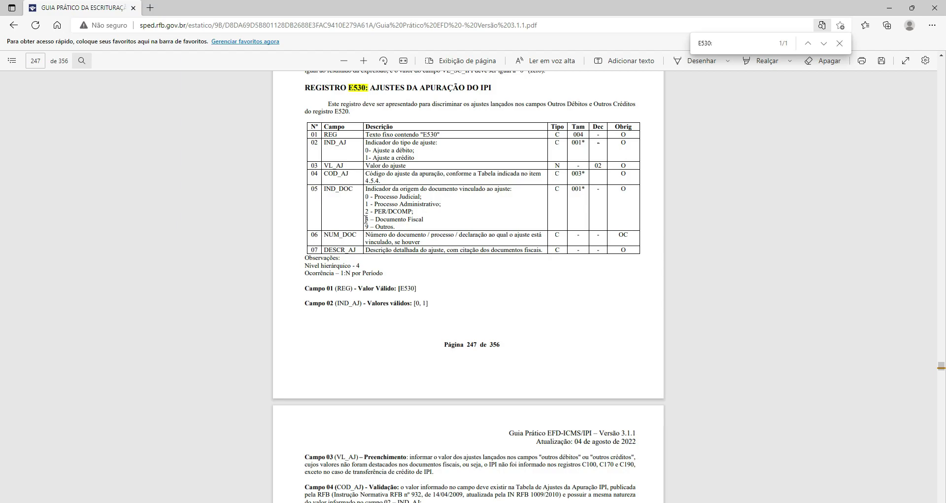
pyautogui.moveTo(372, 192); pyautogui.dragTo(446, 190)
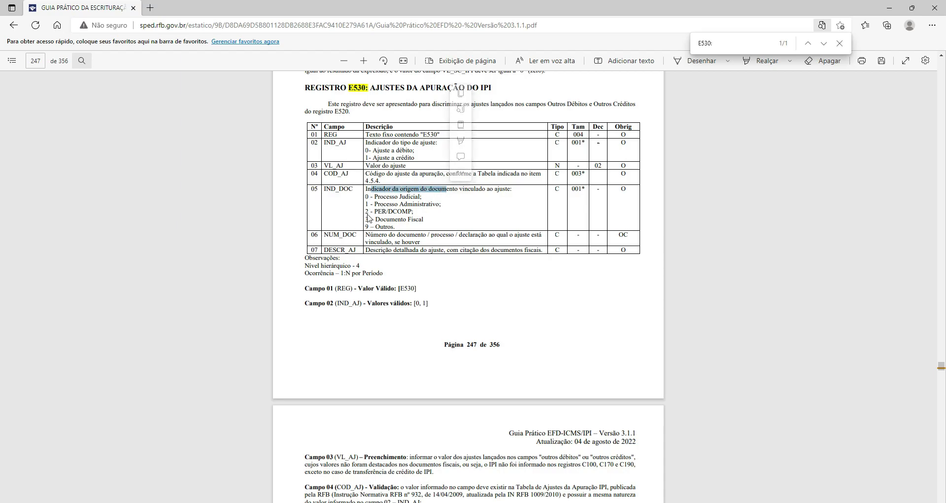
pyautogui.moveTo(366, 220); pyautogui.dragTo(429, 224)
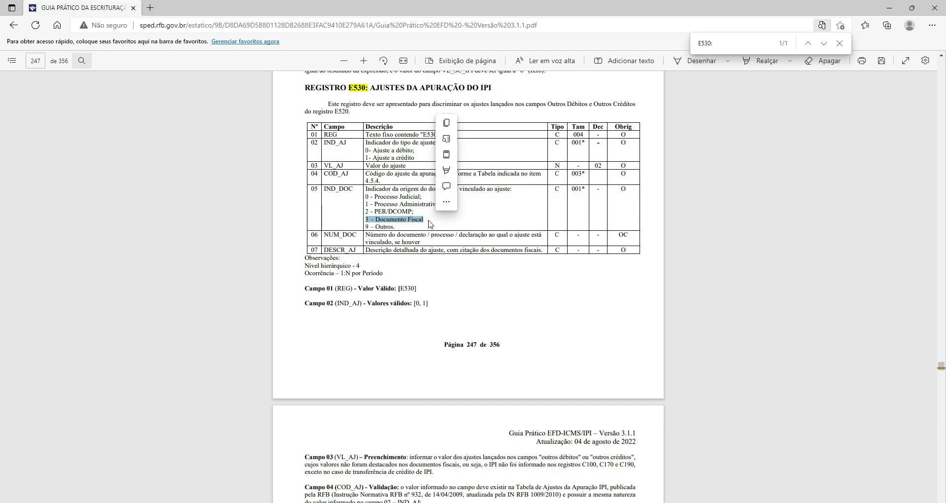
pyautogui.click(420, 223)
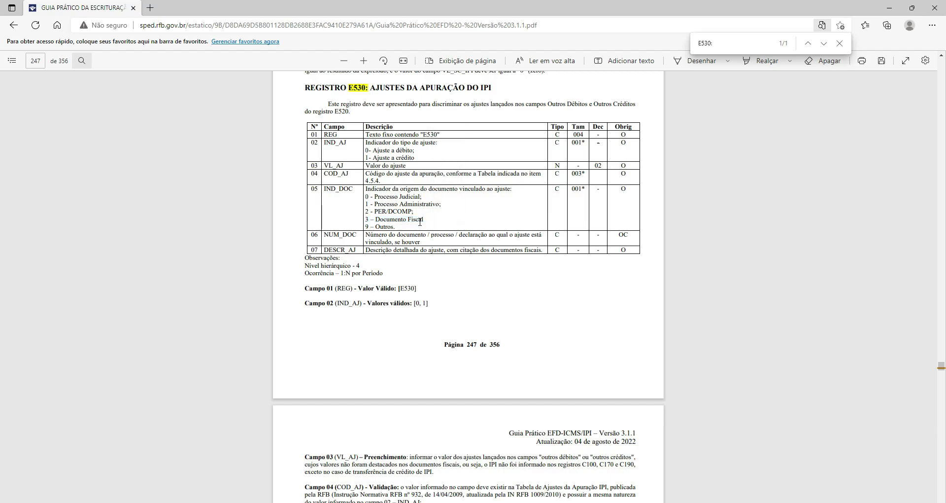
# Examine the COD_AJ adjustment code table and field rules for register E530, and check the IND_AJ field.
pyautogui.scroll(-5, 419, 225)
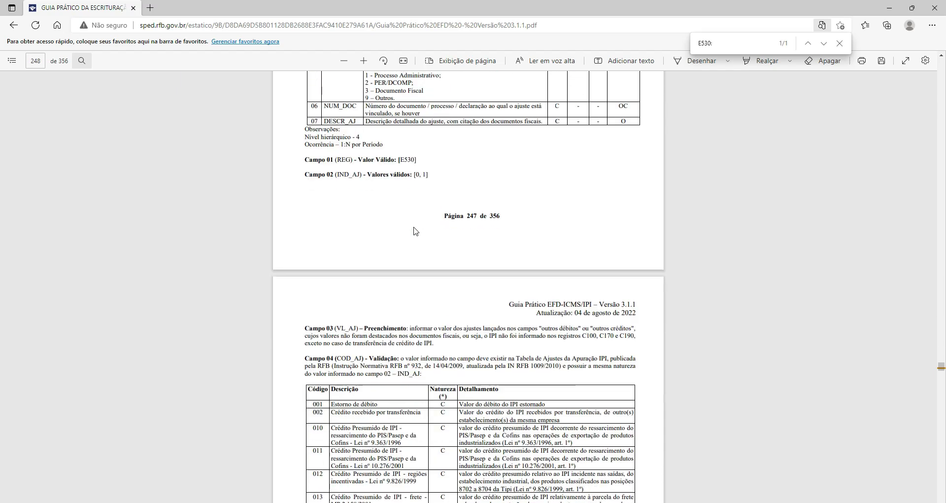
pyautogui.scroll(-1, 416, 231)
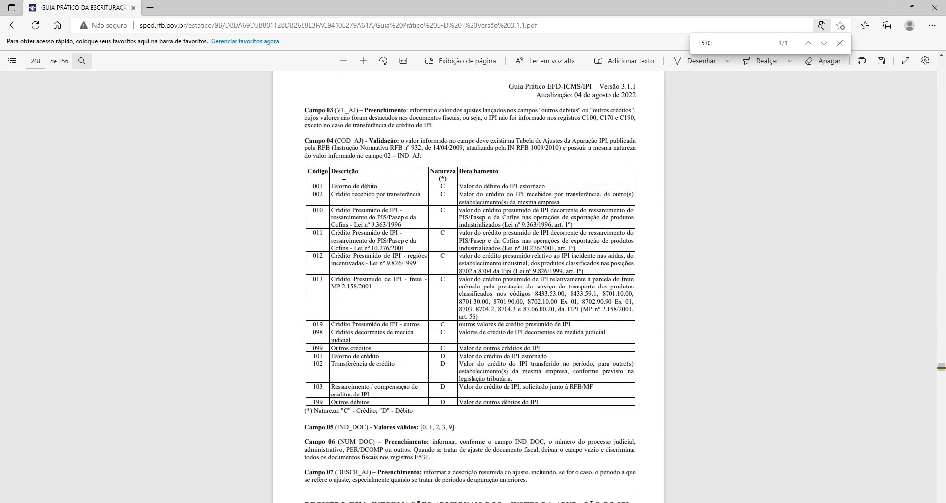
pyautogui.moveTo(326, 139); pyautogui.dragTo(537, 323)
pyautogui.scroll(5, 475, 318)
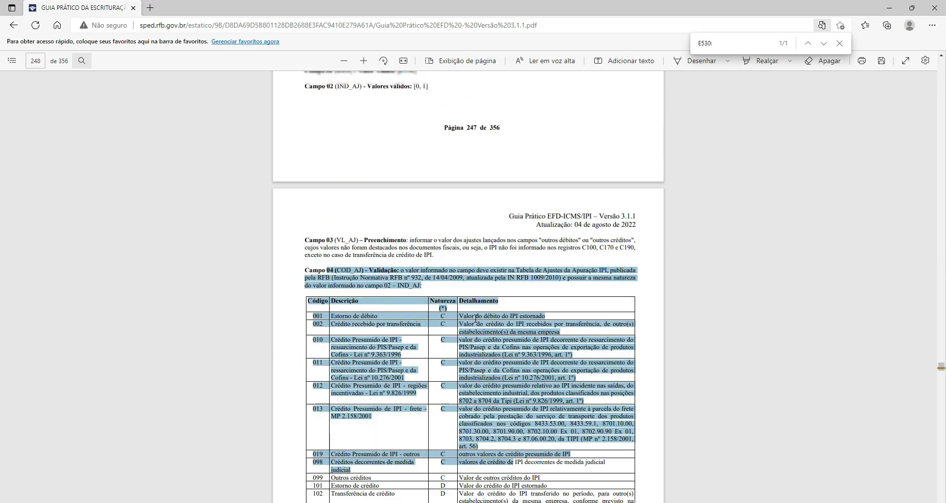
pyautogui.scroll(2, 475, 317)
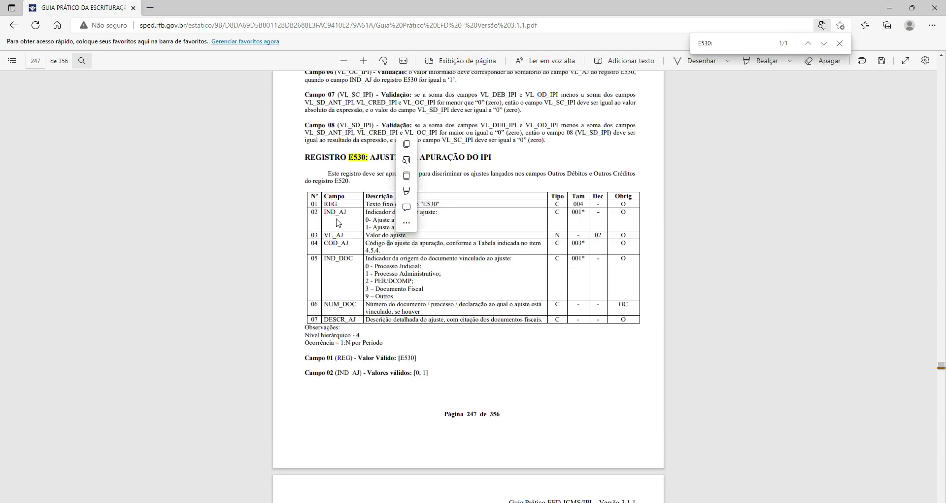
pyautogui.tripleClick(338, 211)
pyautogui.click(387, 256)
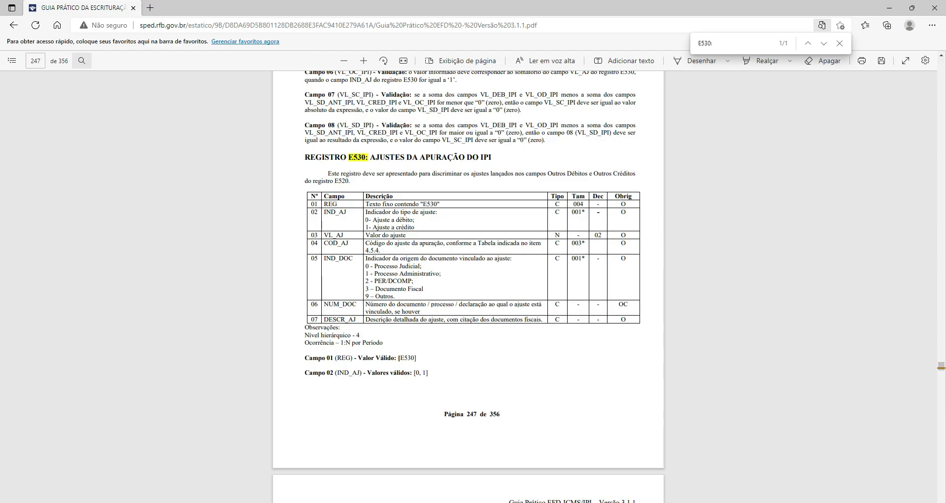
# Switch back to the MA program and select all the listed EFD - ICMS/IPI declarations as working files.
pyautogui.hotkey('alt', 'Tab')
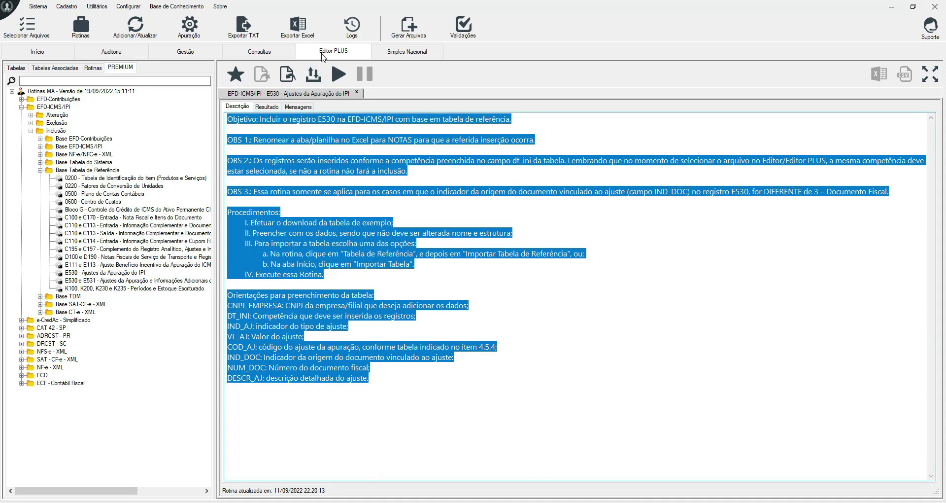
pyautogui.click(27, 27)
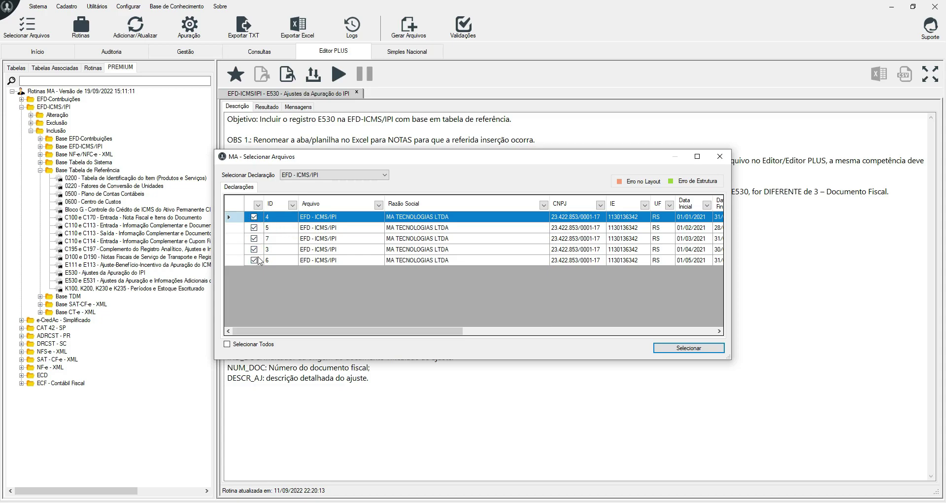
pyautogui.click(231, 344)
pyautogui.click(690, 349)
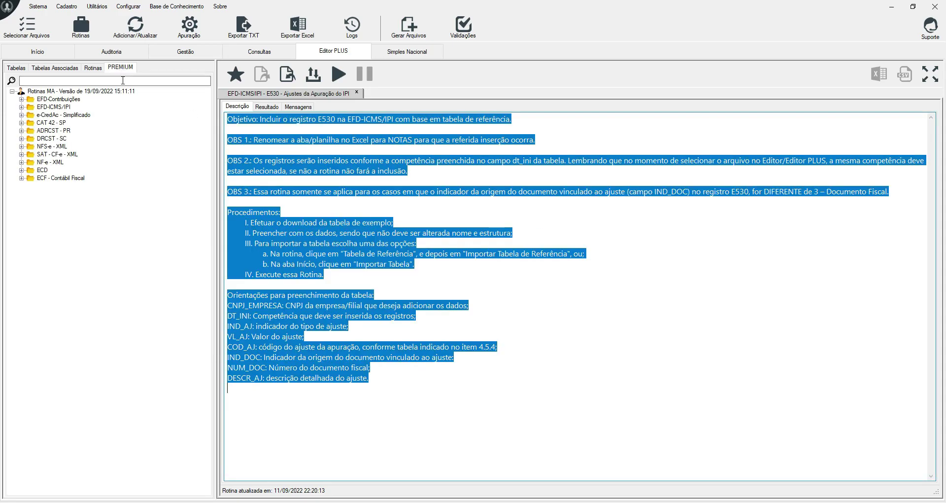
# Locate and select the routine E530 - Ajustes da Apuração do IPI under EFD-ICMS/IPI, Inclusão, Base Tabela de Referência.
pyautogui.click(21, 107)
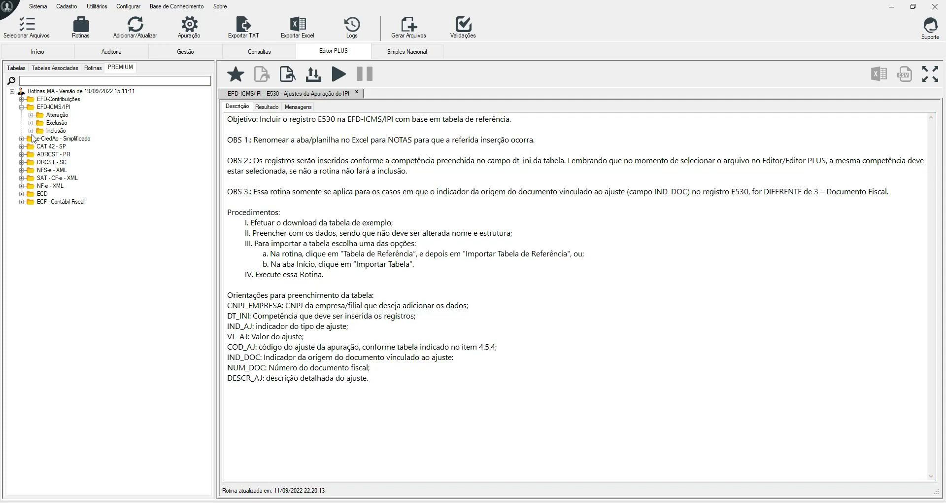
pyautogui.click(31, 131)
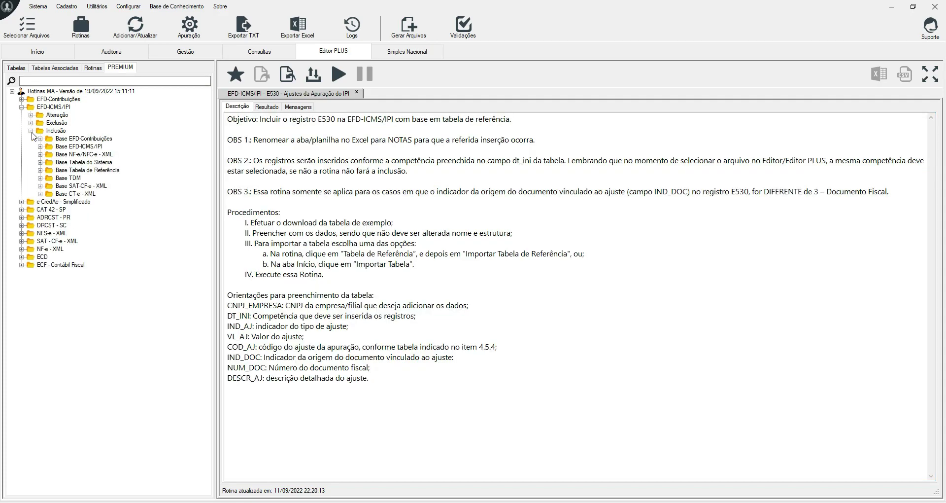
pyautogui.click(40, 170)
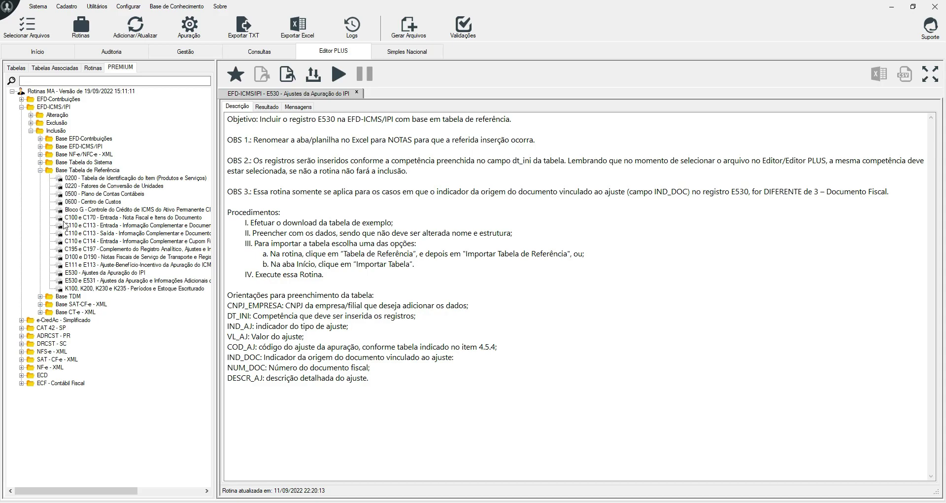
pyautogui.click(86, 274)
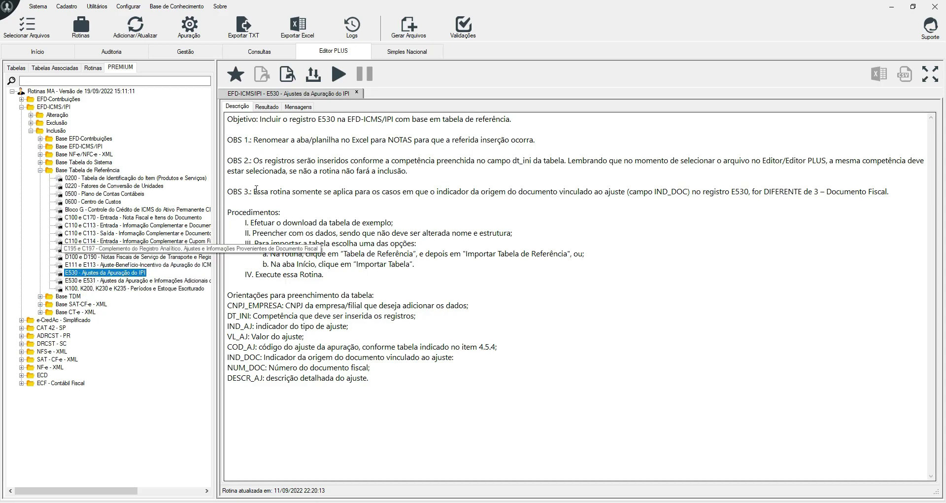
# Read the E530 routine's description, covering its objective, the OBS notes and the procedures.
pyautogui.moveTo(240, 118); pyautogui.dragTo(436, 352)
pyautogui.click(332, 160)
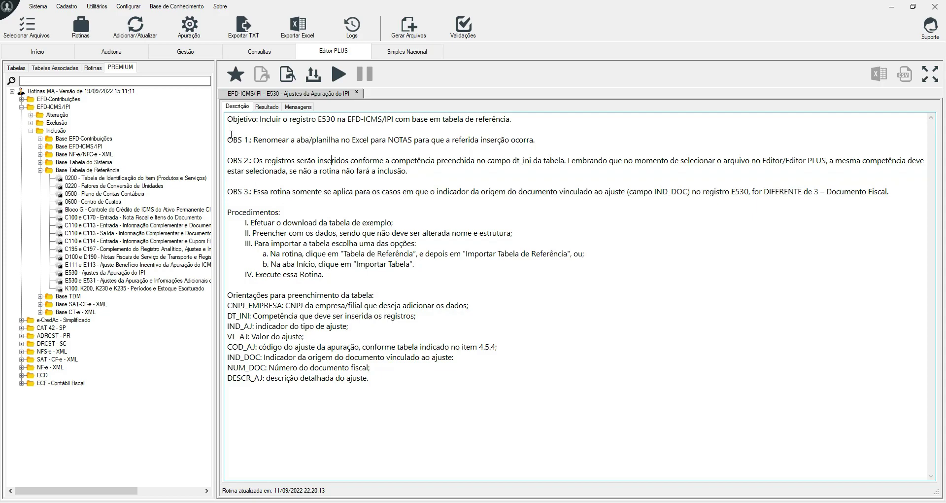
pyautogui.moveTo(230, 138); pyautogui.dragTo(330, 192)
pyautogui.click(283, 222)
pyautogui.moveTo(337, 274); pyautogui.dragTo(242, 222)
pyautogui.click(289, 144)
# Export the E530 routine's reference table to the Área de Trabalho folder.
pyautogui.click(320, 79)
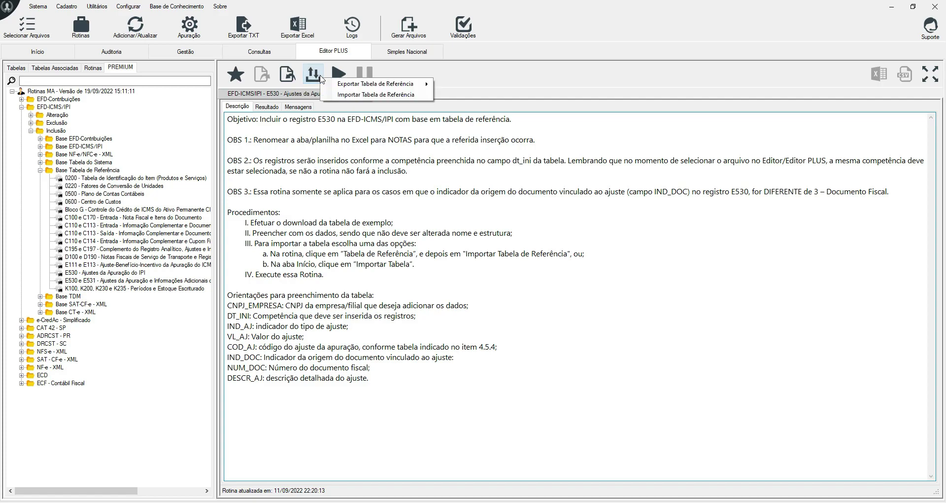
pyautogui.moveTo(364, 88)
pyautogui.click(461, 88)
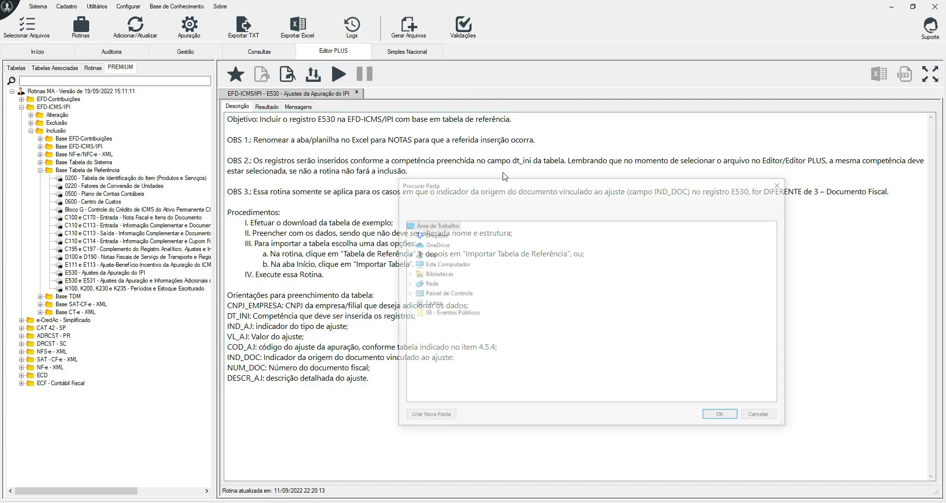
pyautogui.click(722, 419)
pyautogui.click(514, 296)
# Open the exported notas workbook from the desktop in Excel and widen the cnpj_empresa column to fit its header.
pyautogui.click(892, 6)
pyautogui.click(890, 9)
pyautogui.doubleClick(19, 96)
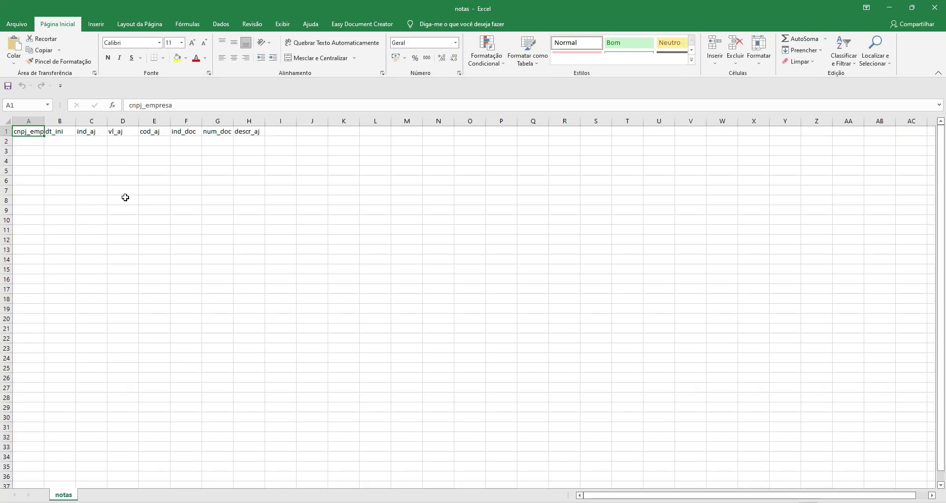
pyautogui.moveTo(44, 121); pyautogui.dragTo(54, 121)
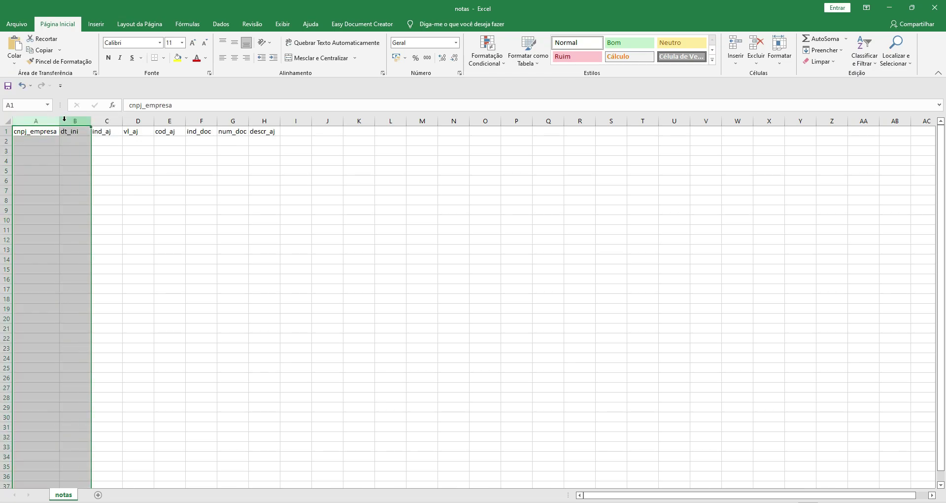
# Format the cnpj_empresa and dt_ini columns as Texto.
pyautogui.rightClick(38, 142)
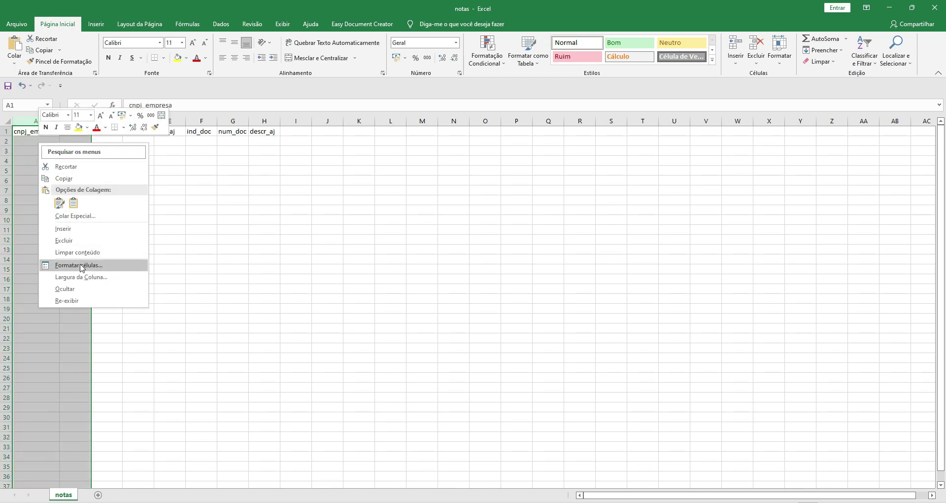
pyautogui.press('Escape')
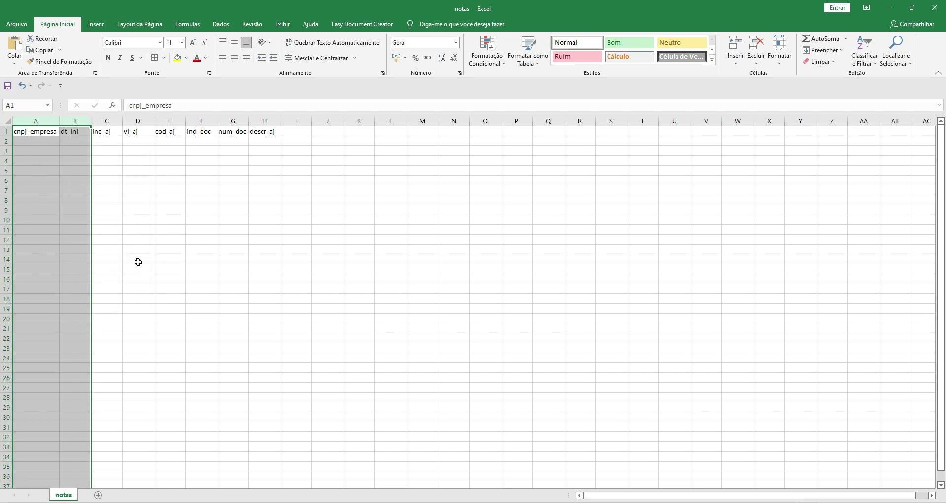
pyautogui.hotkey('ctrl', '1')
pyautogui.click(23, 242)
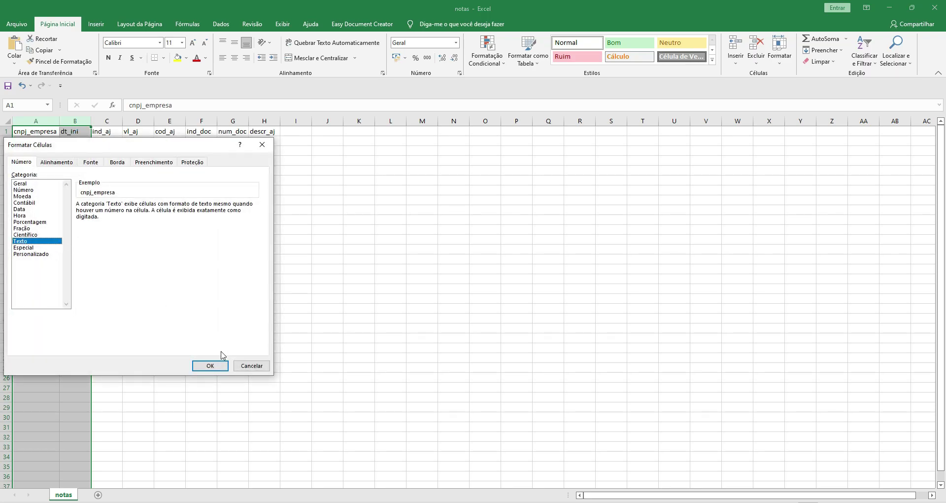
pyautogui.click(212, 366)
# Enter 01012021 as the dt_ini value in cell B2.
pyautogui.click(45, 141)
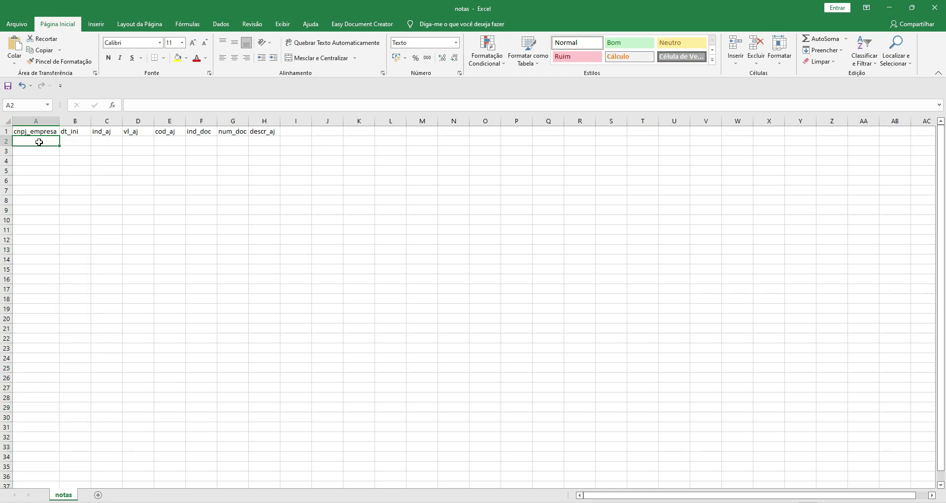
pyautogui.click(66, 141)
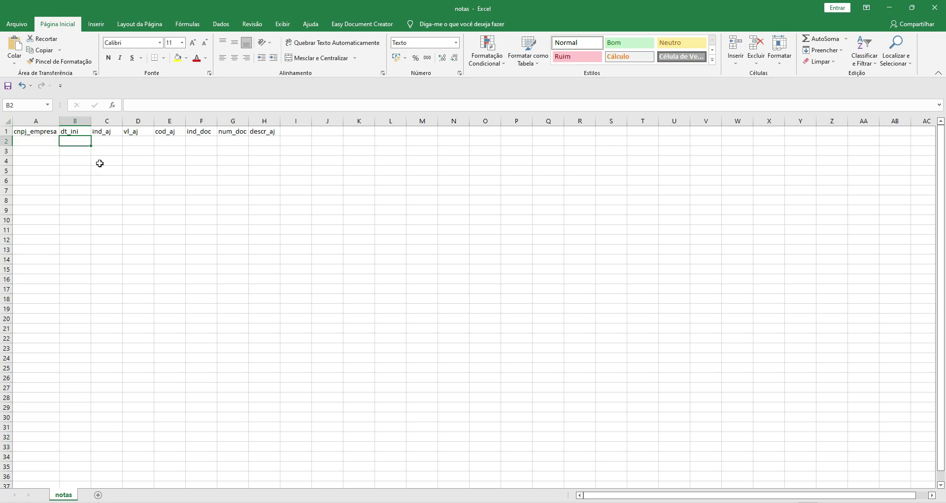
pyautogui.write('01012021')
pyautogui.press('Return')
pyautogui.click(74, 142)
pyautogui.click(76, 152)
pyautogui.press('Up')
# Switch to the guide PDF in the browser and search for "0000:" to check register 0000's field table.
pyautogui.hotkey('alt', 'Tab')
pyautogui.hotkey('ctrl', 'f')
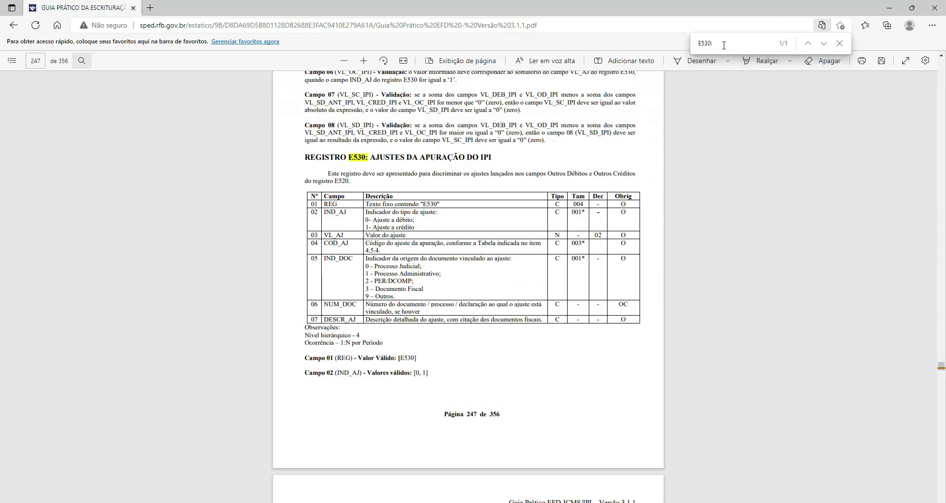
pyautogui.write('0000')
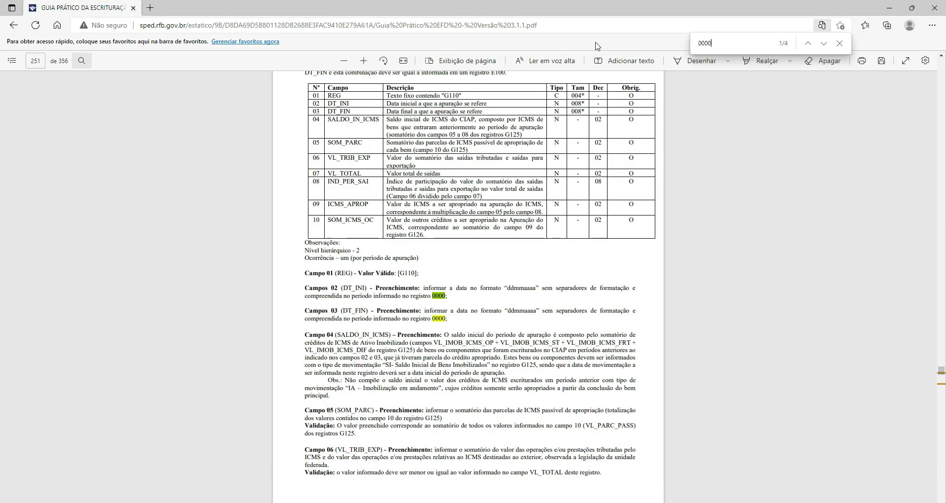
pyautogui.write(':')
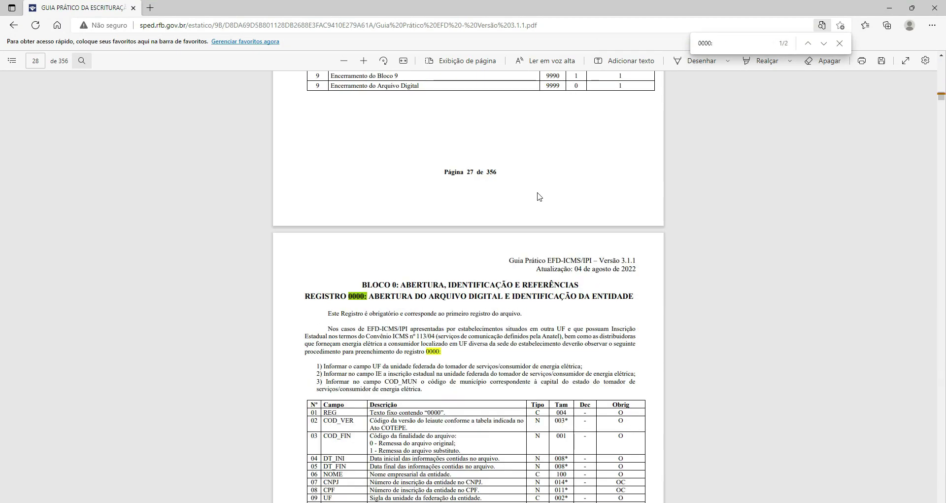
pyautogui.press('Return')
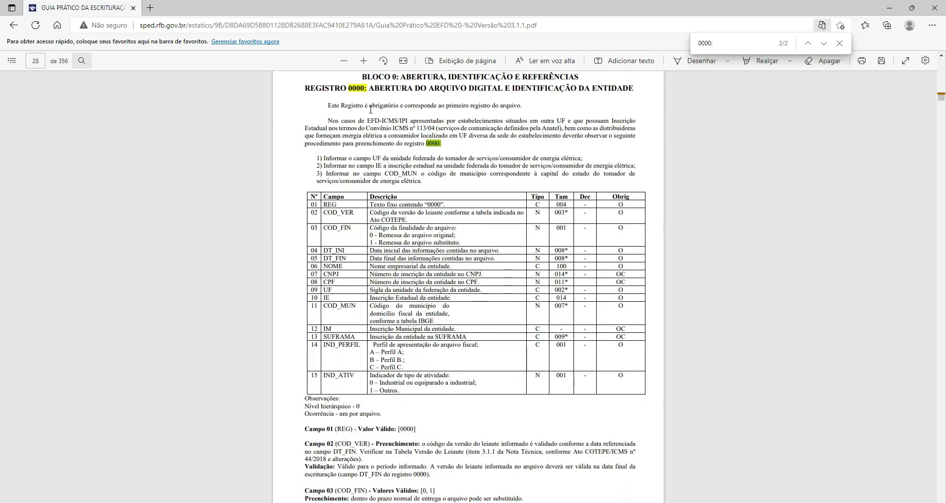
# Read the guide's filling rule for Campo 04 (DT_INI) of register 0000, including its required date format.
pyautogui.scroll(-3, 451, 173)
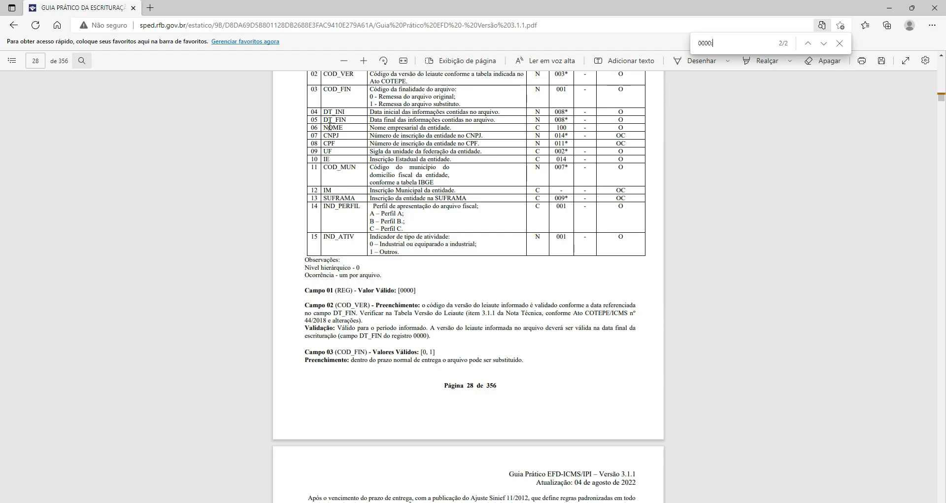
pyautogui.moveTo(334, 109); pyautogui.dragTo(462, 109)
pyautogui.scroll(-7, 379, 199)
pyautogui.scroll(-3, 379, 198)
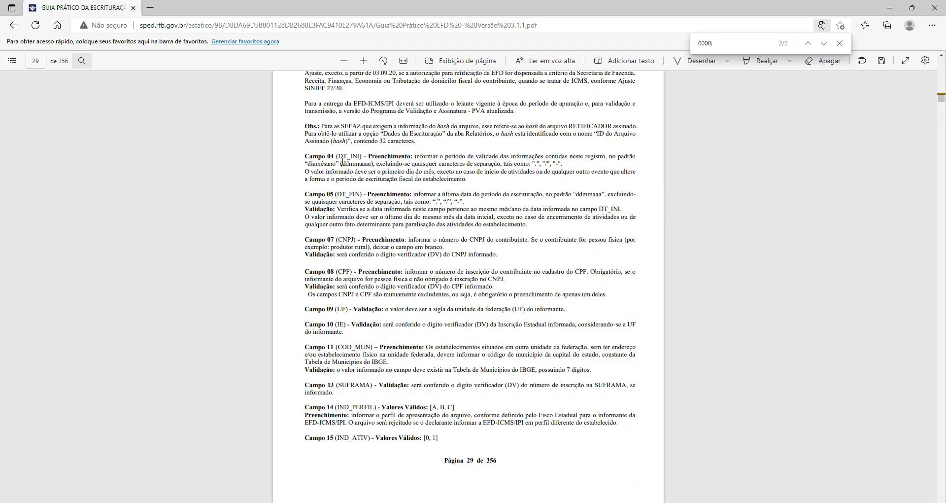
pyautogui.moveTo(352, 163); pyautogui.dragTo(366, 164)
pyautogui.click(353, 164)
# Switch to the notas workbook in Excel and review the cnpj_empresa, dt_ini and ind_aj to descr_aj columns.
pyautogui.hotkey('alt', 'Tab')
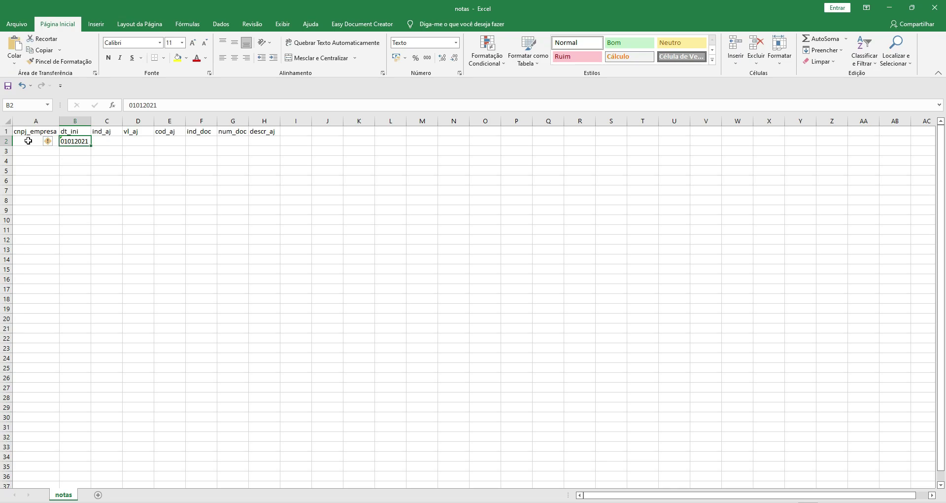
pyautogui.moveTo(28, 141); pyautogui.dragTo(43, 328)
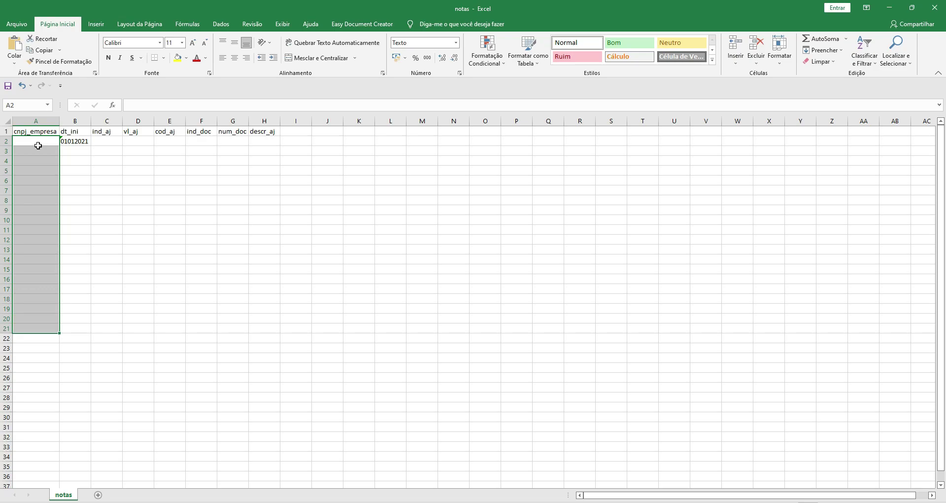
pyautogui.moveTo(38, 142); pyautogui.dragTo(59, 352)
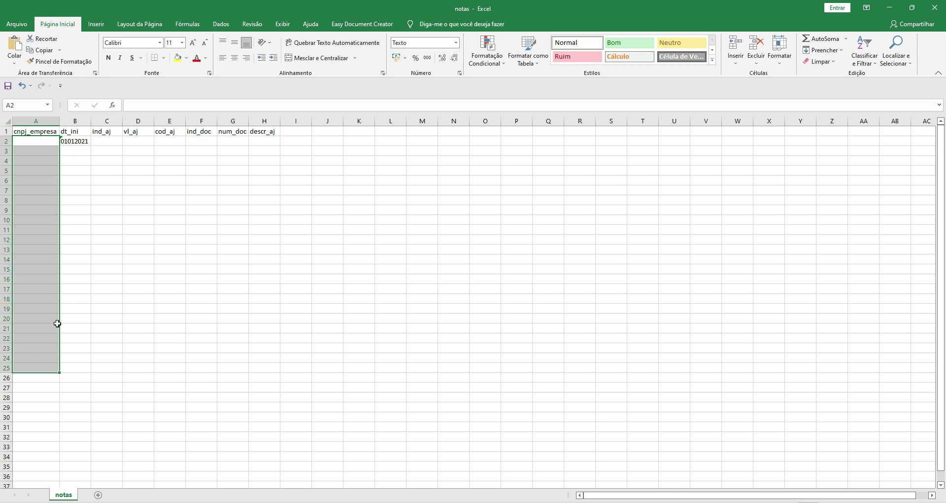
pyautogui.moveTo(76, 139); pyautogui.dragTo(96, 312)
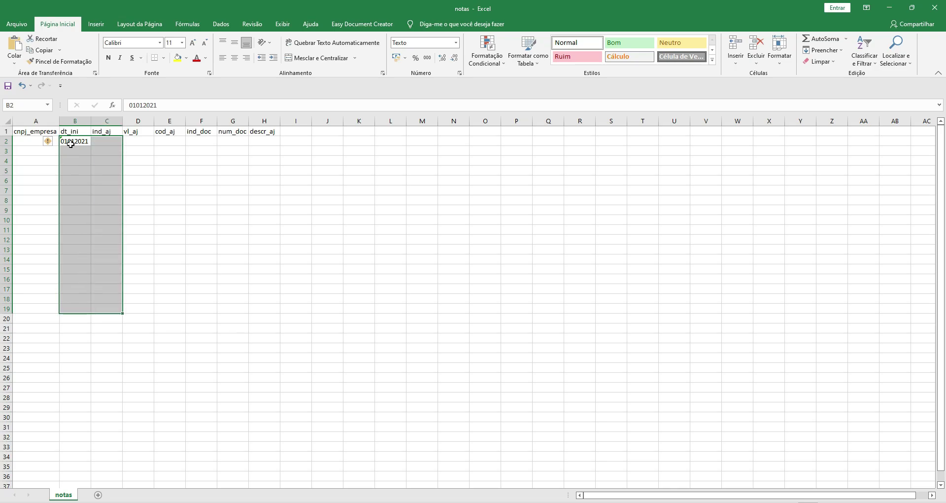
pyautogui.click(73, 142)
pyautogui.moveTo(106, 140); pyautogui.dragTo(274, 258)
pyautogui.moveTo(40, 140); pyautogui.dragTo(45, 280)
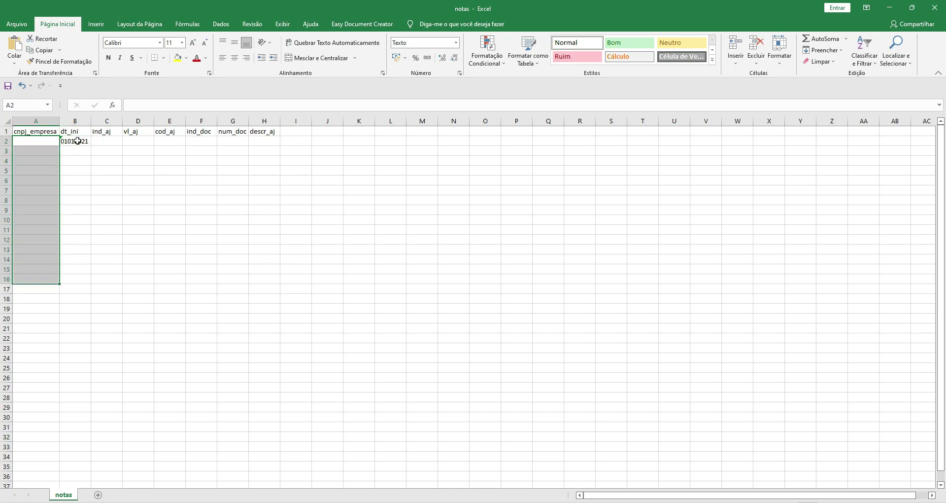
pyautogui.moveTo(77, 140); pyautogui.dragTo(69, 255)
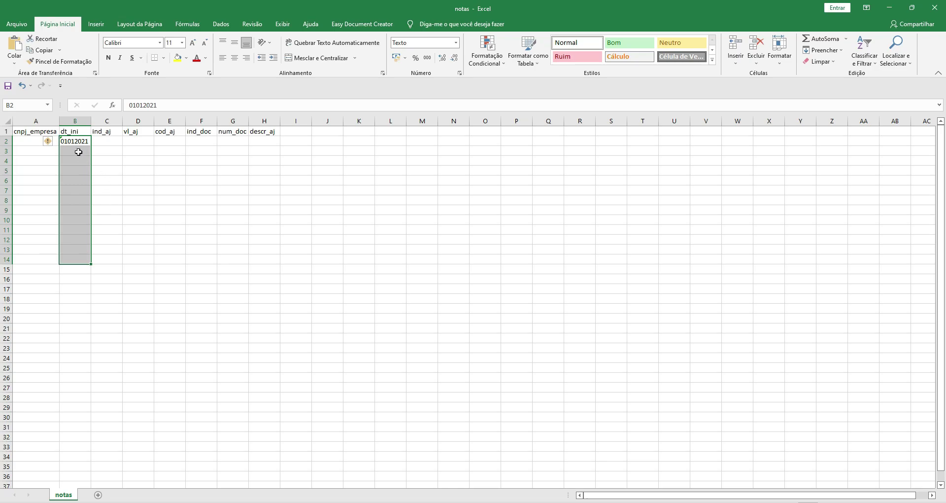
pyautogui.click(29, 142)
pyautogui.moveTo(26, 197); pyautogui.dragTo(22, 305)
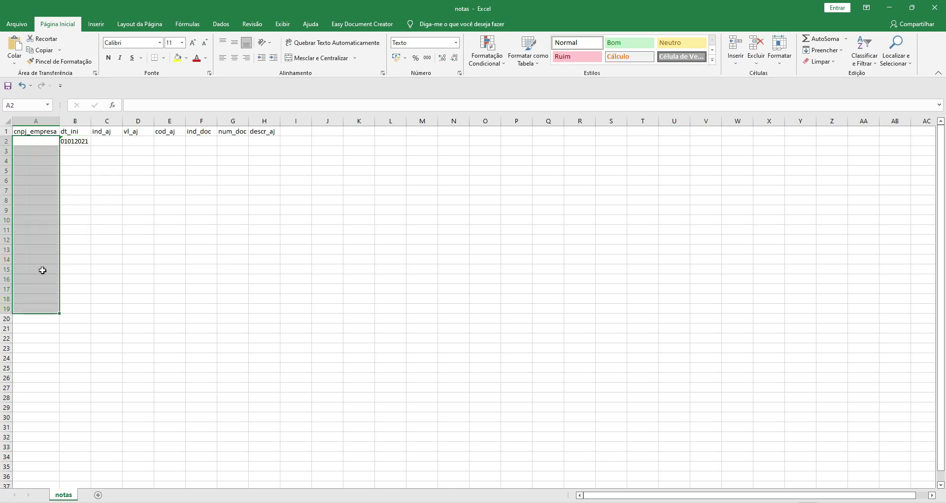
pyautogui.moveTo(80, 142); pyautogui.dragTo(78, 274)
pyautogui.click(106, 141)
pyautogui.moveTo(136, 141); pyautogui.dragTo(266, 211)
pyautogui.click(30, 142)
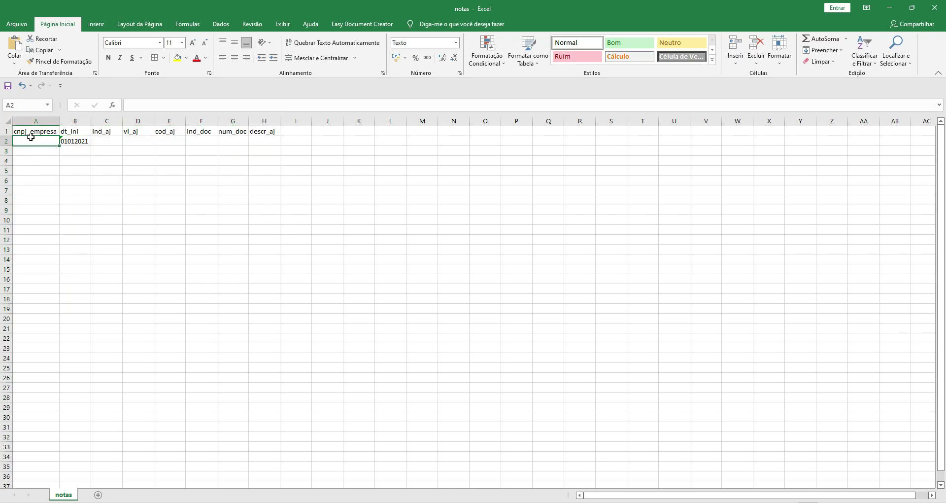
pyautogui.click(77, 142)
pyautogui.click(115, 142)
pyautogui.moveTo(125, 142); pyautogui.dragTo(256, 187)
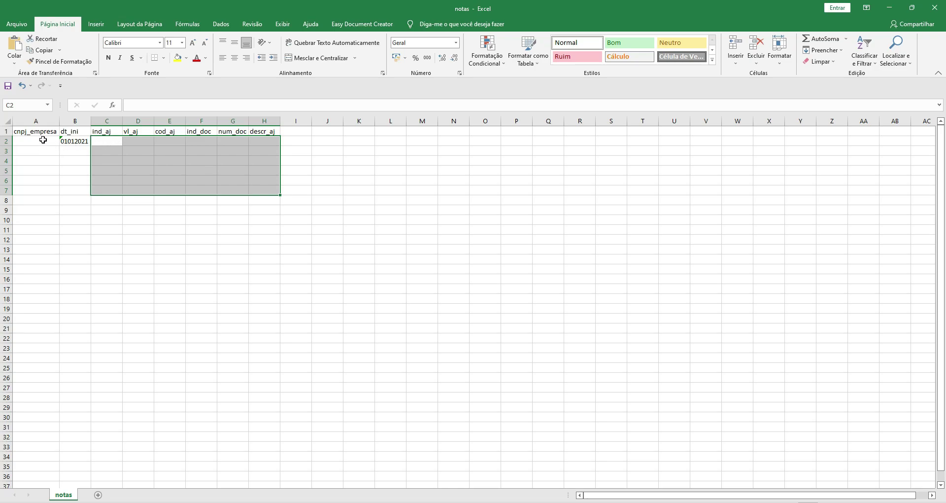
pyautogui.moveTo(42, 140); pyautogui.dragTo(49, 259)
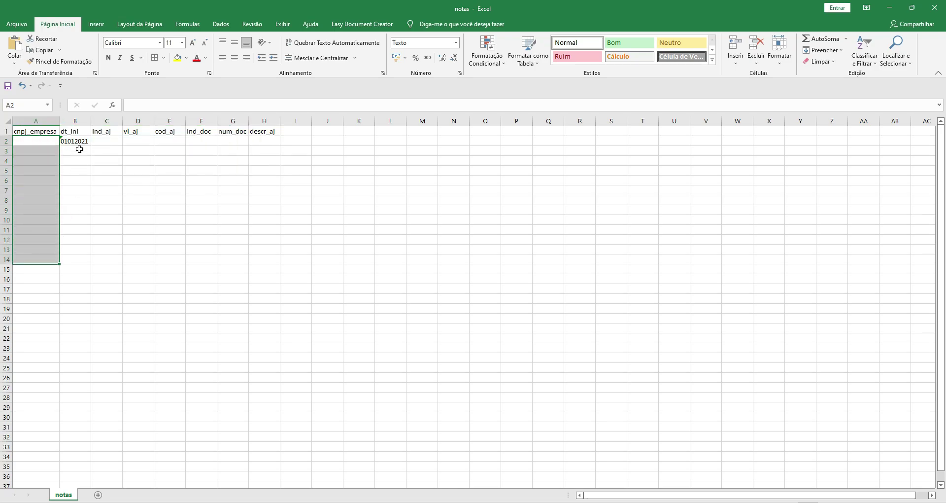
pyautogui.moveTo(79, 140); pyautogui.dragTo(88, 262)
pyautogui.moveTo(106, 140); pyautogui.dragTo(252, 273)
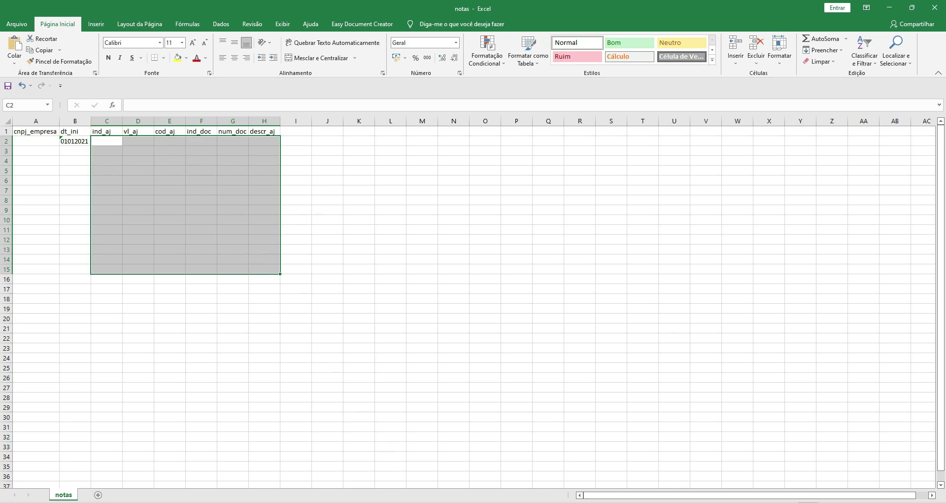
pyautogui.click(36, 120)
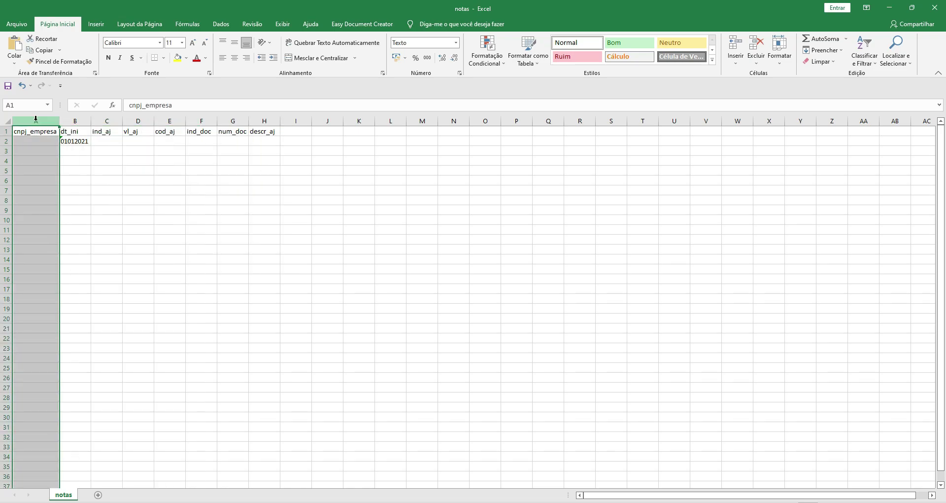
pyautogui.click(75, 121)
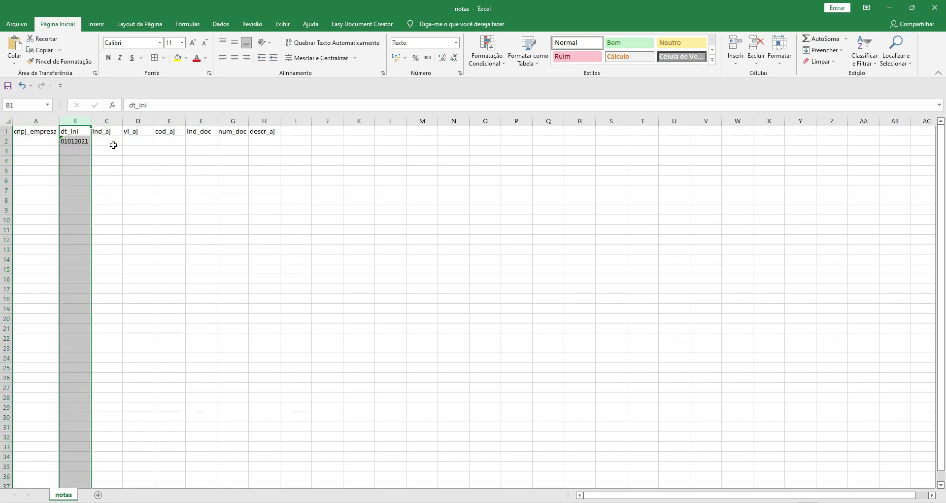
pyautogui.moveTo(105, 140); pyautogui.dragTo(273, 309)
pyautogui.moveTo(109, 142)
pyautogui.moveTo(109, 142); pyautogui.dragTo(263, 252)
# Switch back to the guide PDF in the browser and search for "E530:" to reach that register's field table.
pyautogui.moveTo(400, 500)
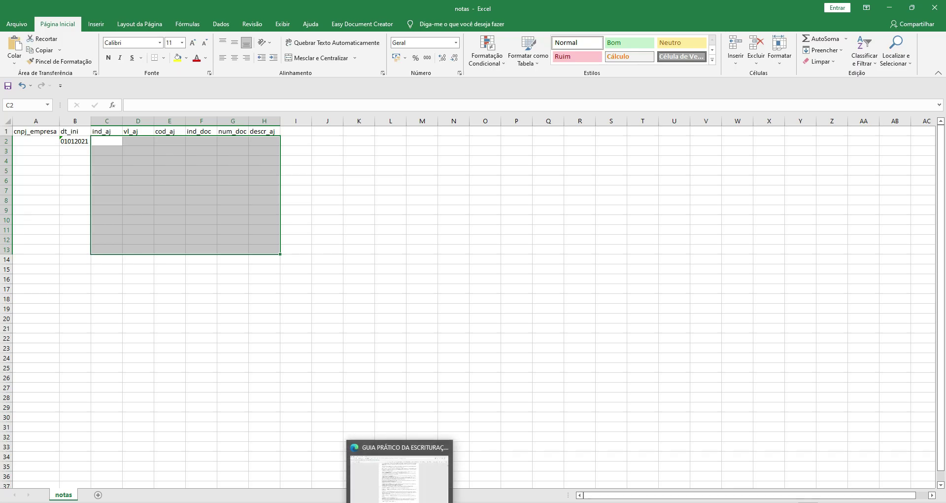
pyautogui.click(400, 473)
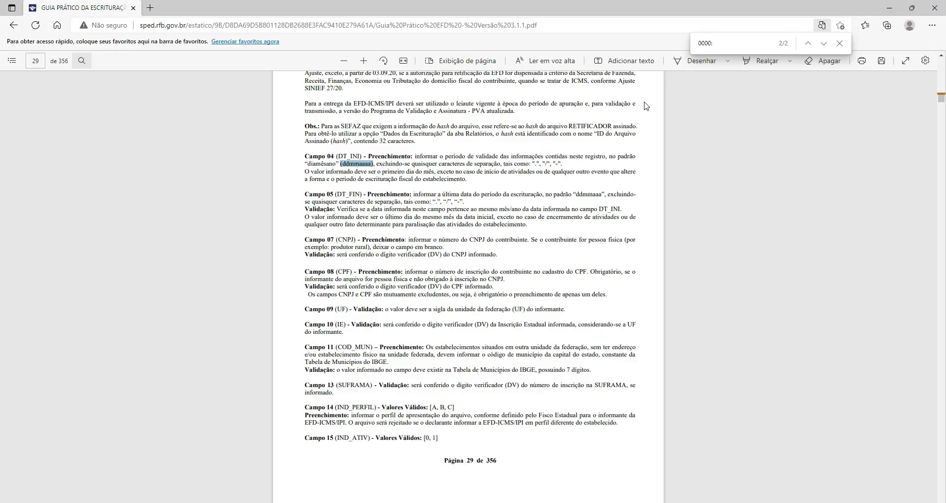
pyautogui.doubleClick(711, 45)
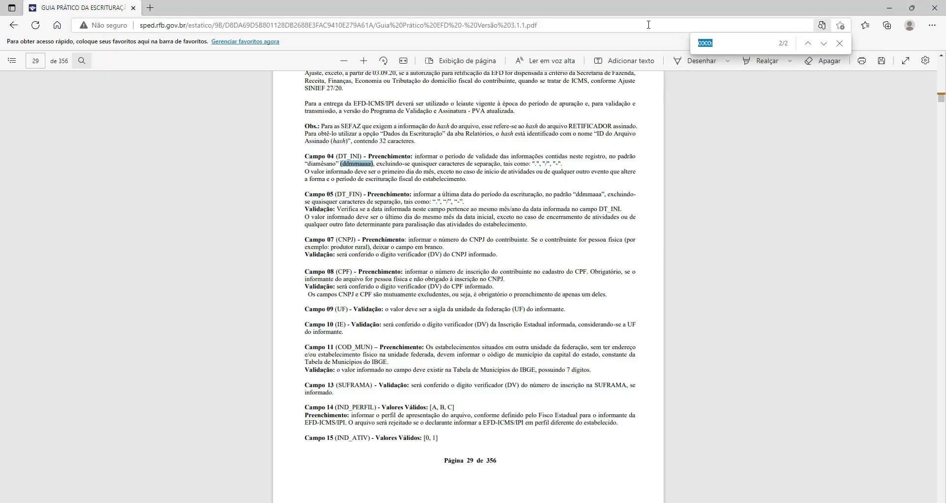
pyautogui.write('E')
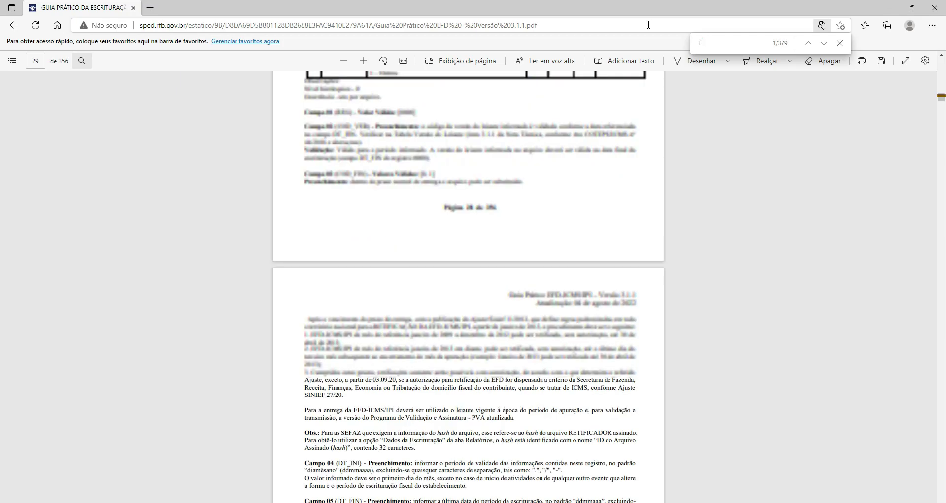
pyautogui.write('530:')
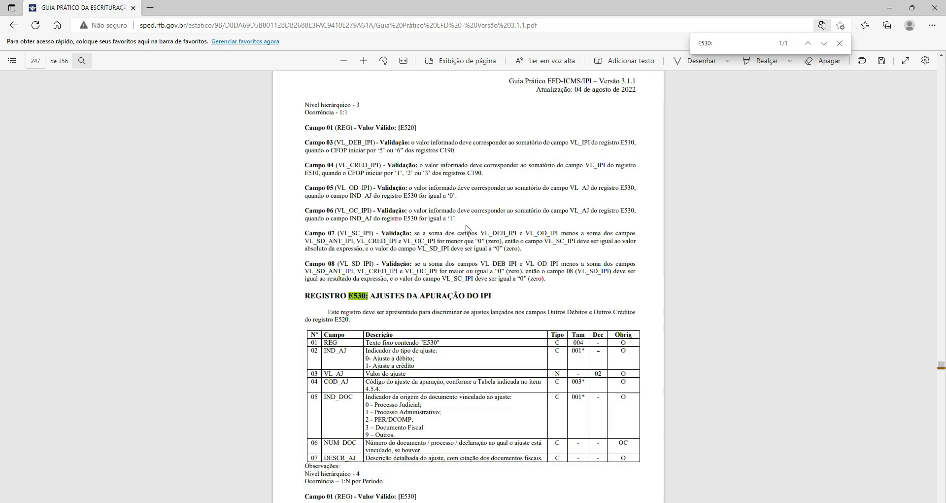
pyautogui.scroll(-4, 398, 304)
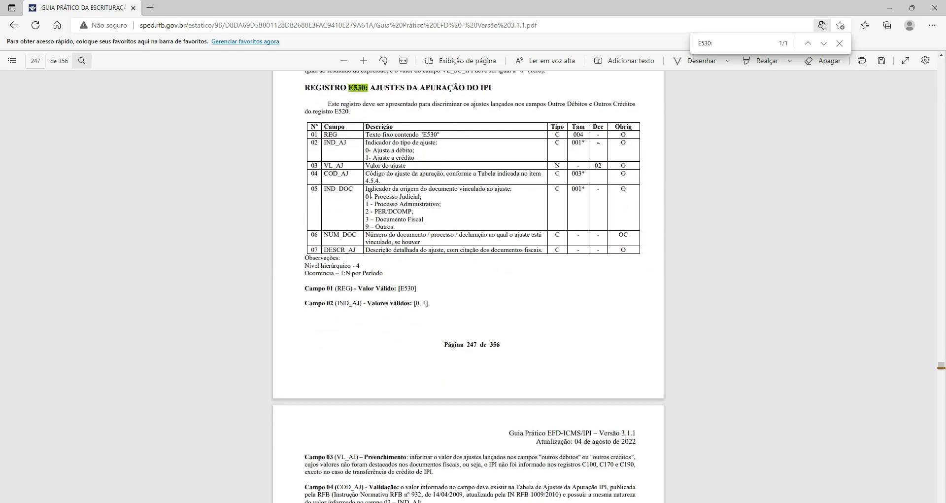
# Examine the descriptions of the IND_AJ, VL_AJ and COD_AJ fields in register E530's table.
pyautogui.moveTo(325, 142); pyautogui.dragTo(373, 150)
pyautogui.click(373, 150)
pyautogui.doubleClick(337, 143)
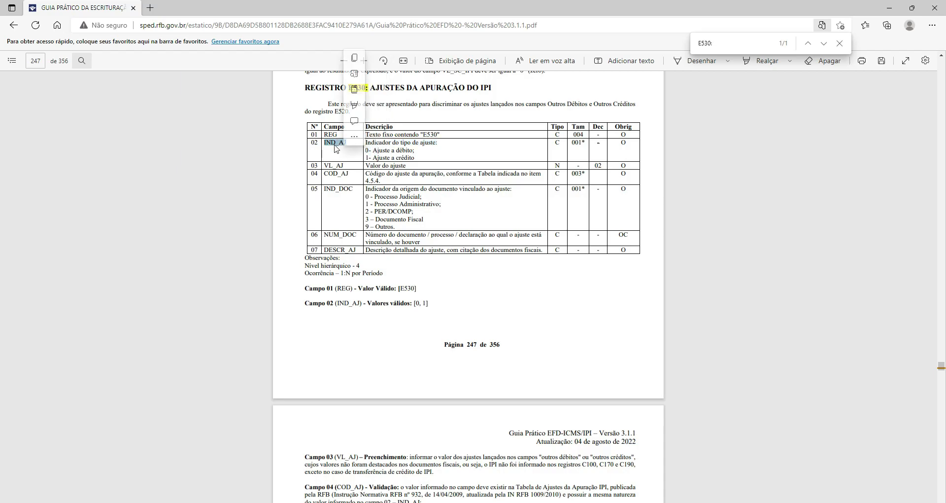
pyautogui.click(367, 151)
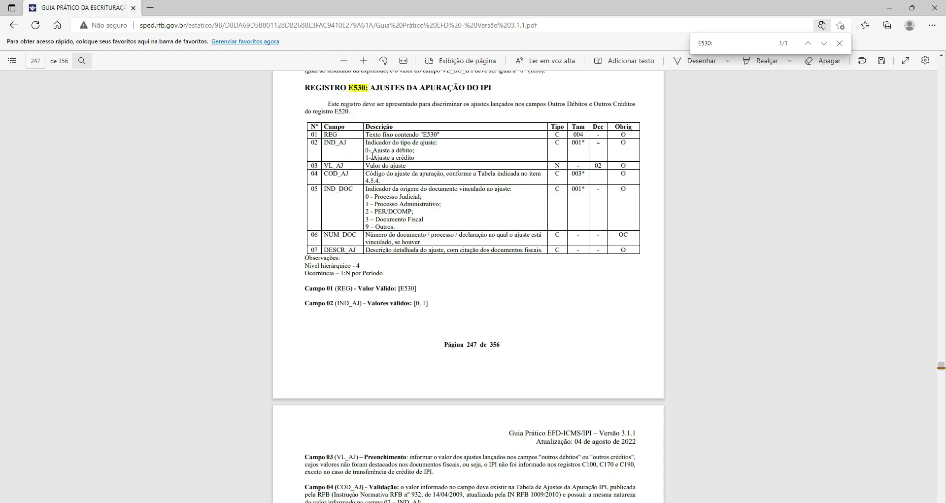
pyautogui.moveTo(370, 165); pyautogui.dragTo(387, 166)
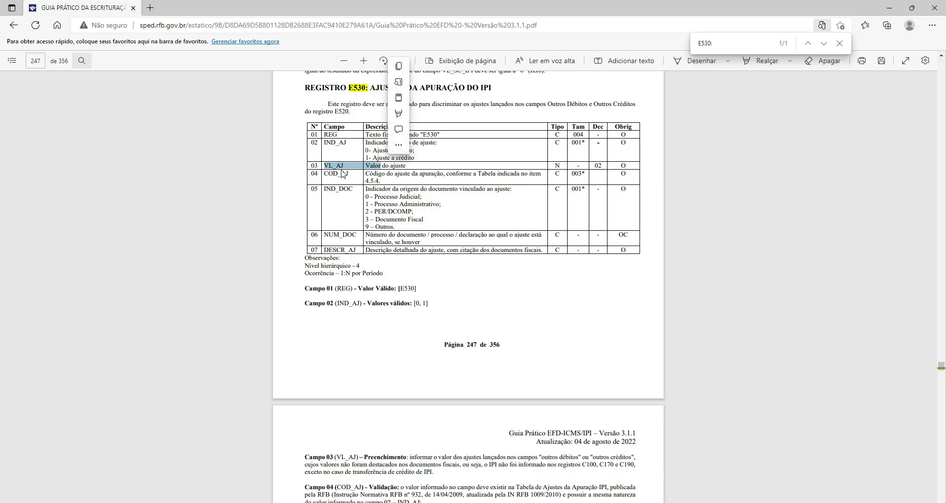
pyautogui.doubleClick(335, 173)
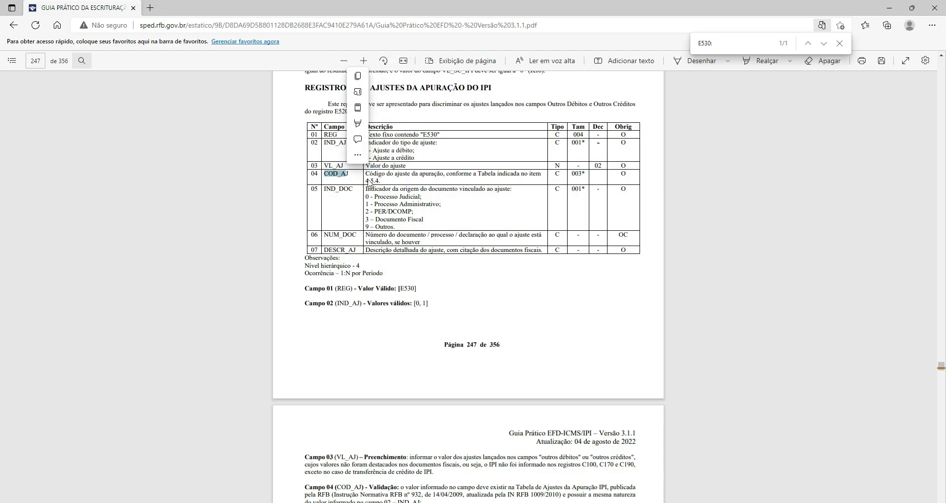
pyautogui.doubleClick(372, 181)
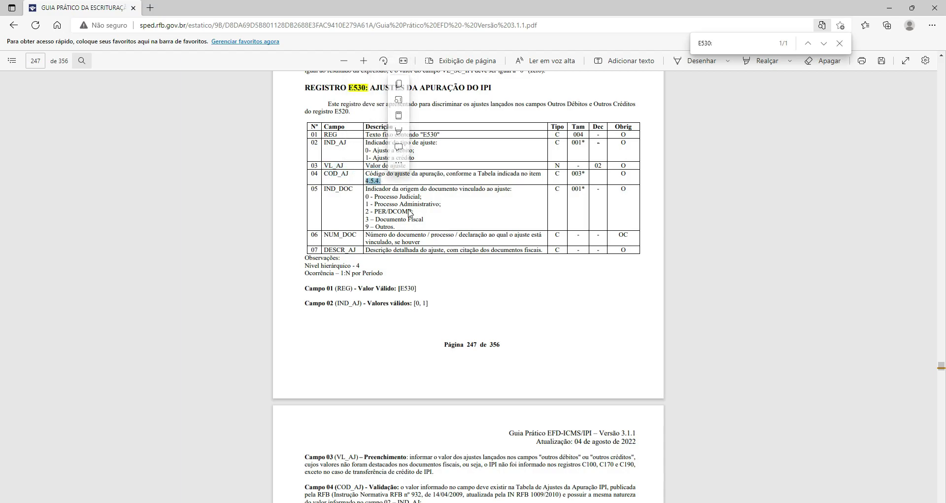
# Examine the IPI adjustment code table given under Campo 04 (COD_AJ) on the guide's following page.
pyautogui.scroll(-6, 410, 210)
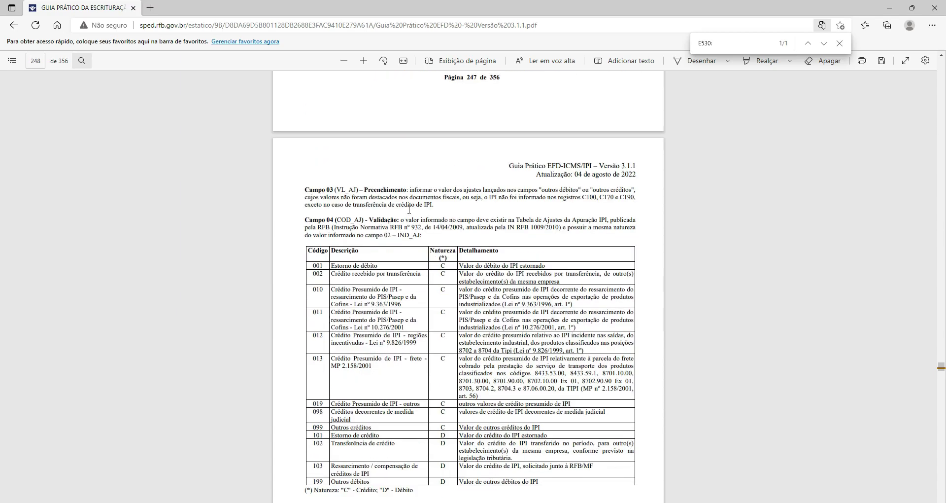
pyautogui.moveTo(335, 210); pyautogui.dragTo(364, 210)
pyautogui.scroll(-2, 371, 249)
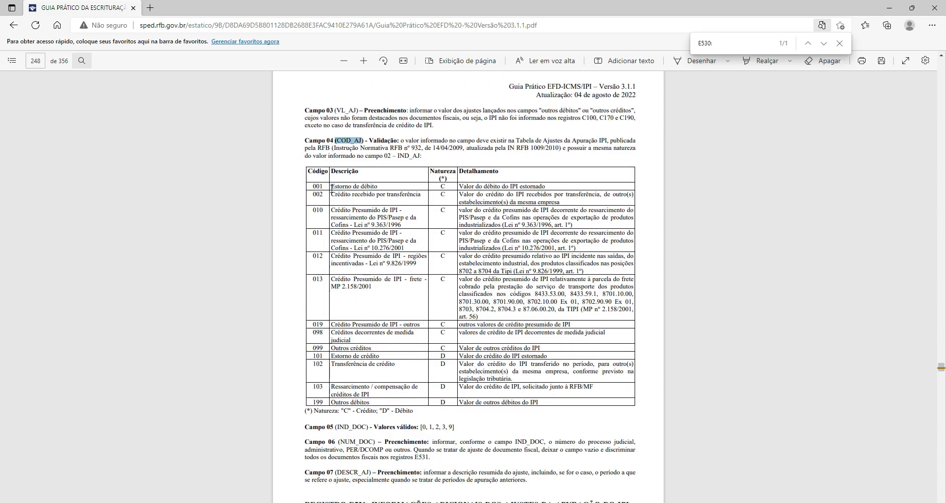
pyautogui.moveTo(317, 187); pyautogui.dragTo(373, 288)
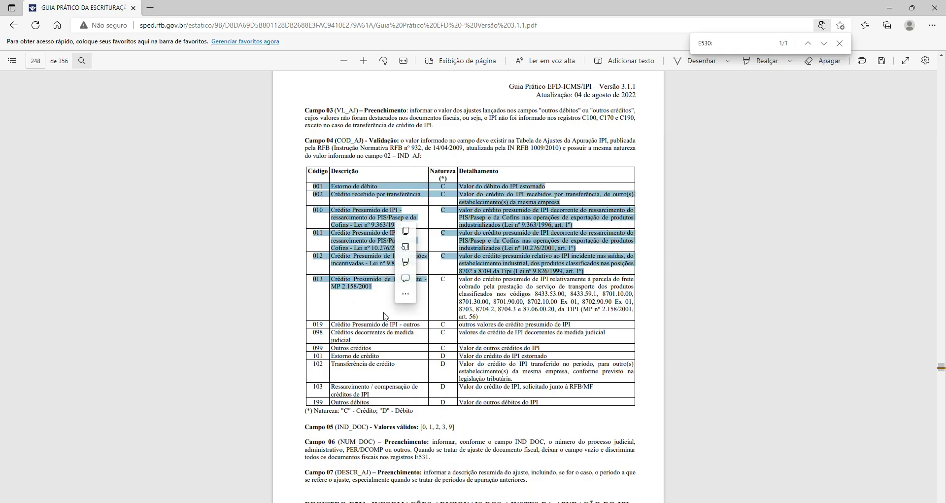
# Return to register E530's field table and examine the document origin options of the IND_DOC field.
pyautogui.scroll(9, 370, 263)
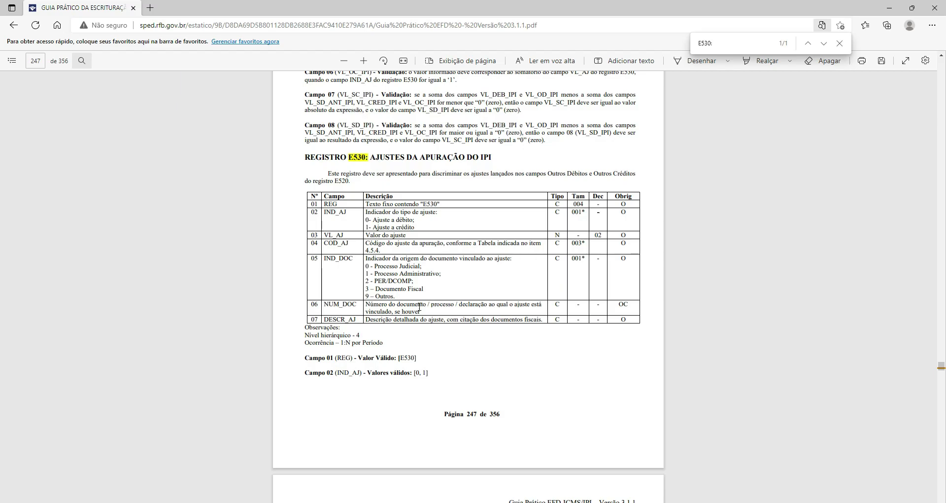
pyautogui.moveTo(427, 289); pyautogui.dragTo(359, 292)
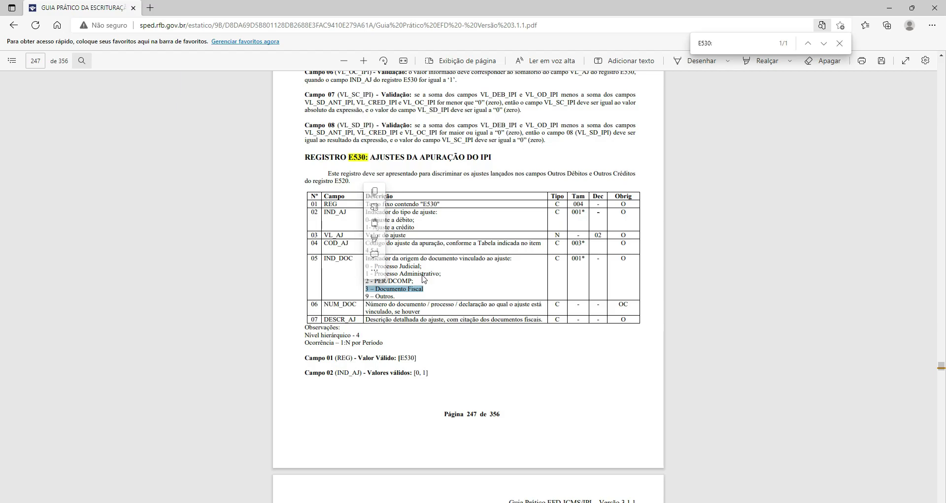
pyautogui.click(404, 277)
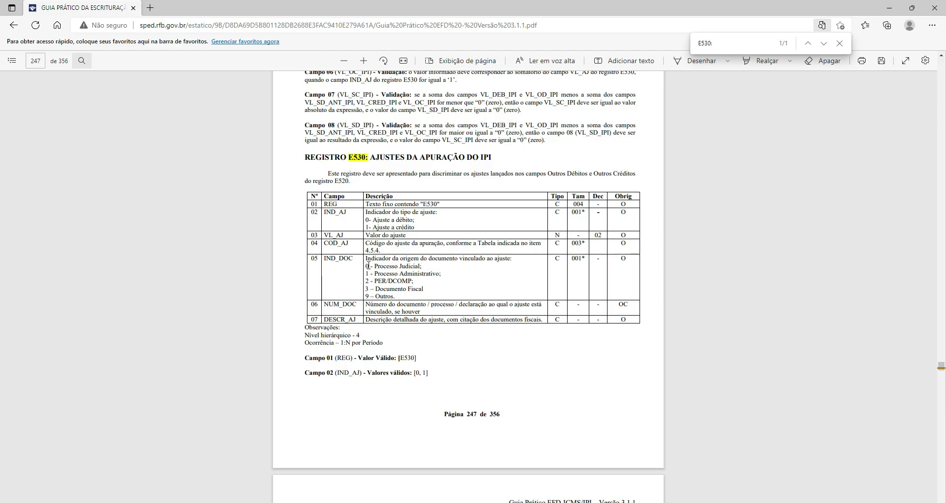
pyautogui.moveTo(366, 267); pyautogui.dragTo(430, 274)
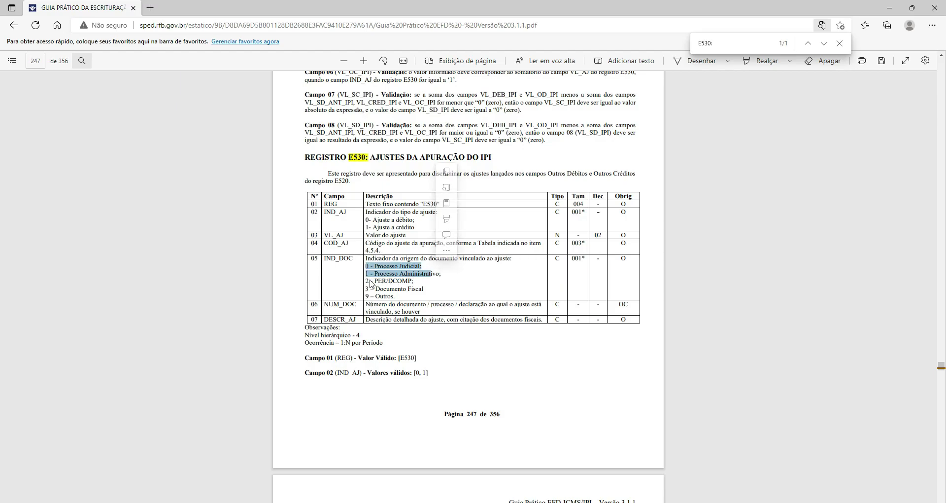
pyautogui.moveTo(365, 296); pyautogui.dragTo(400, 304)
pyautogui.click(384, 215)
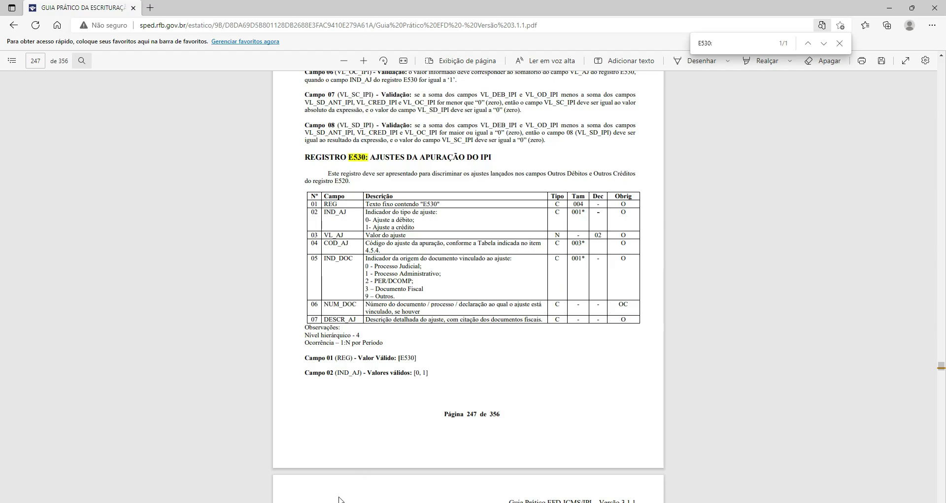
# Switch to Excel, save the sheet as notas in CSV UTF-8 format on the desktop, replacing the existing file, and return to SistemaMA.
pyautogui.hotkey('alt', 'Tab')
pyautogui.moveTo(104, 142); pyautogui.dragTo(269, 262)
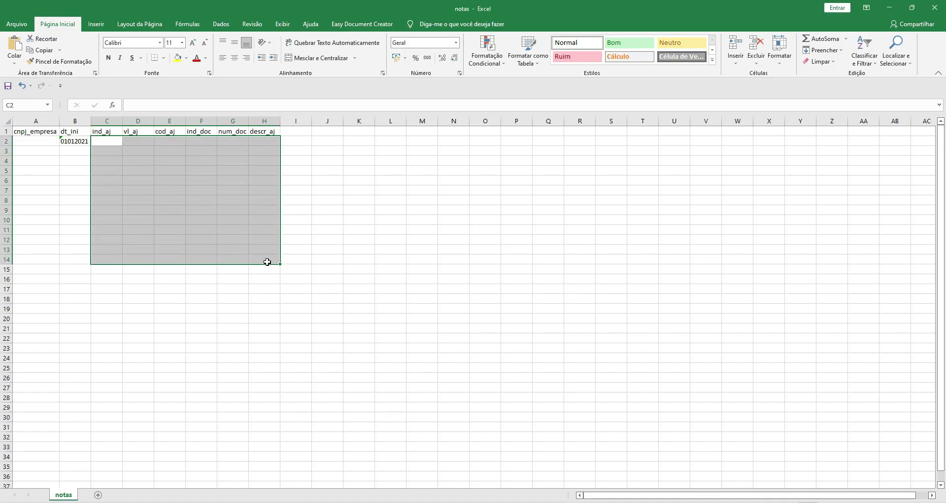
pyautogui.doubleClick(65, 495)
pyautogui.press('Return')
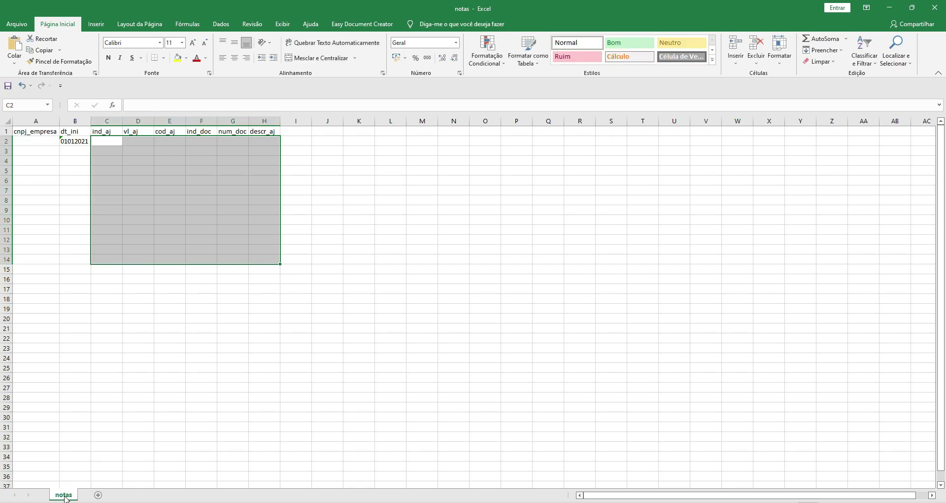
pyautogui.click(935, 7)
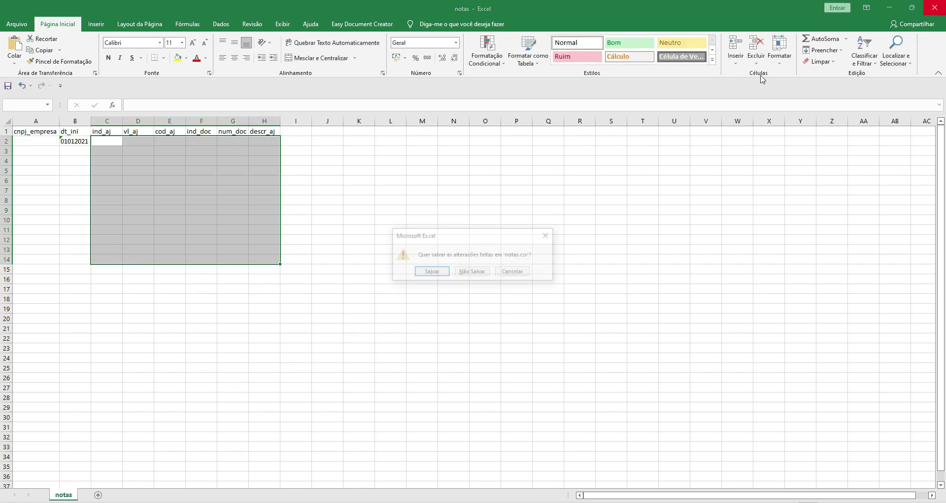
pyautogui.click(441, 274)
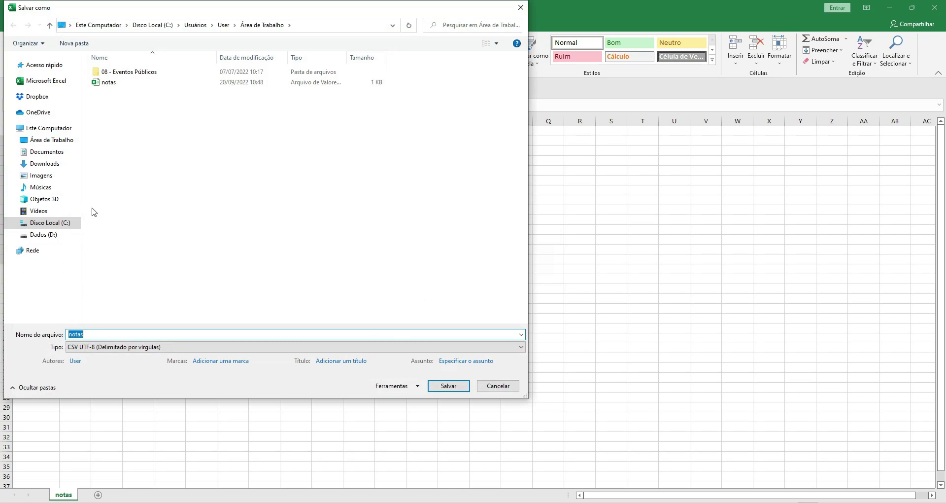
pyautogui.click(45, 140)
pyautogui.click(455, 390)
pyautogui.click(498, 262)
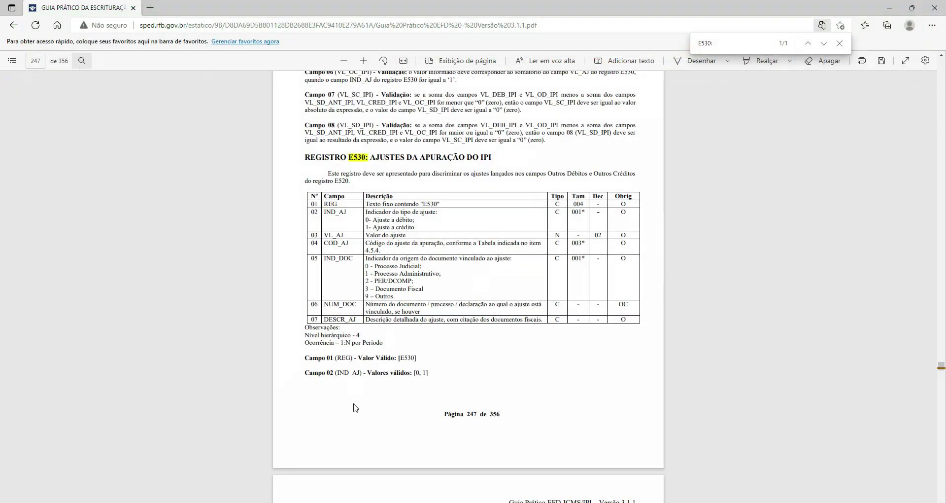
pyautogui.hotkey('alt', 'Tab')
pyautogui.moveTo(227, 121); pyautogui.dragTo(393, 256)
pyautogui.click(30, 52)
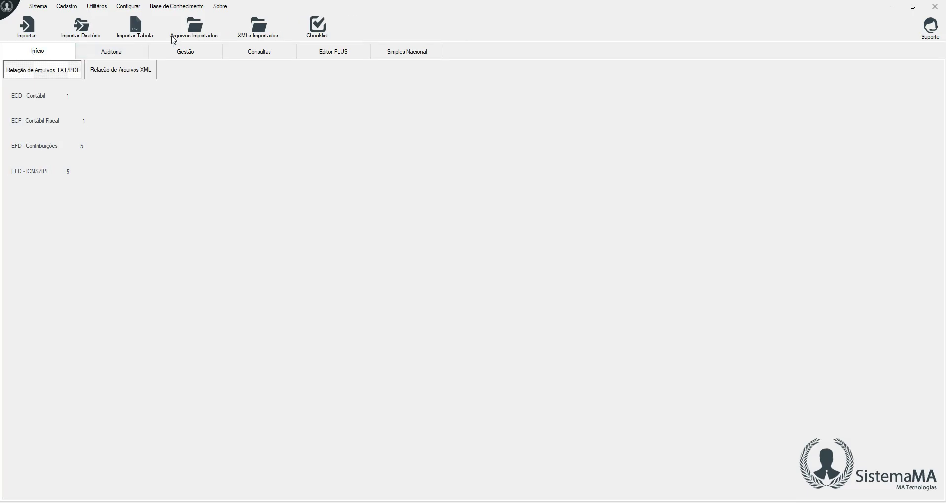
pyautogui.click(135, 27)
pyautogui.click(431, 171)
pyautogui.click(106, 72)
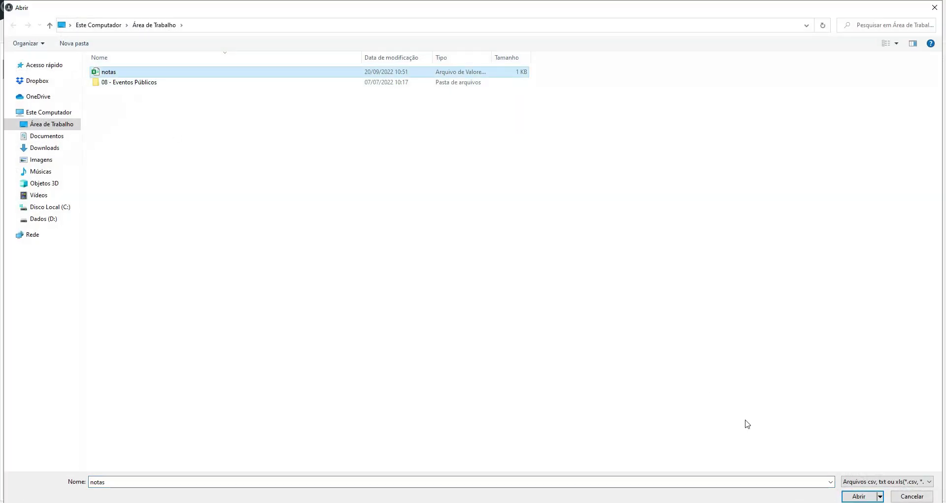
pyautogui.click(860, 496)
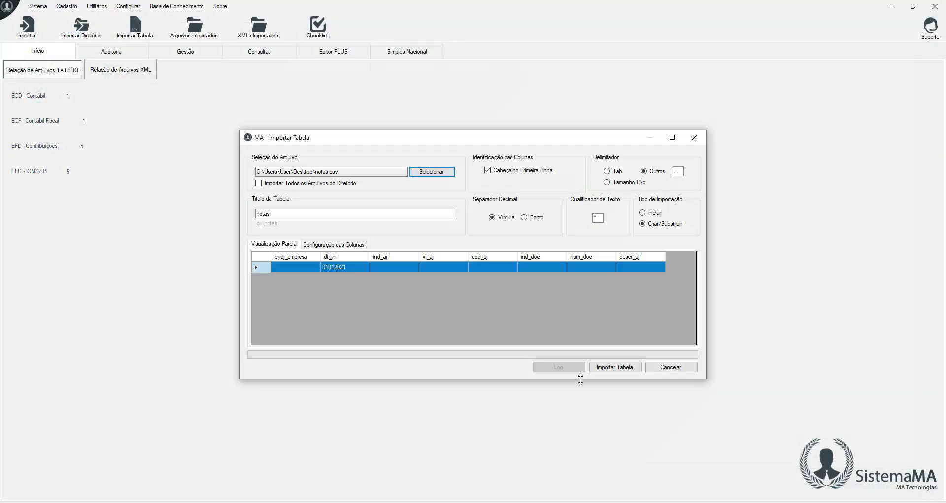
pyautogui.click(687, 367)
# Import the desktop file notas.csv as the reference table of the E530 routine in Editor PLUS.
pyautogui.click(334, 53)
pyautogui.click(314, 74)
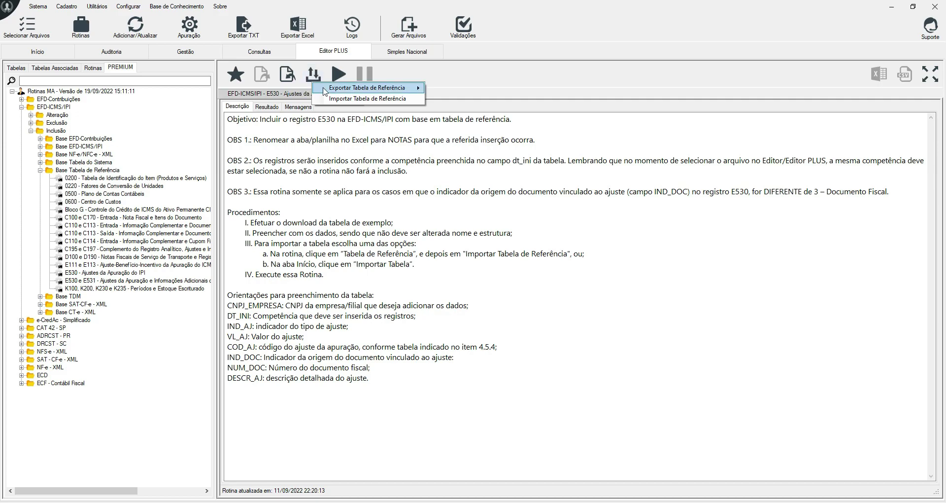
pyautogui.click(378, 100)
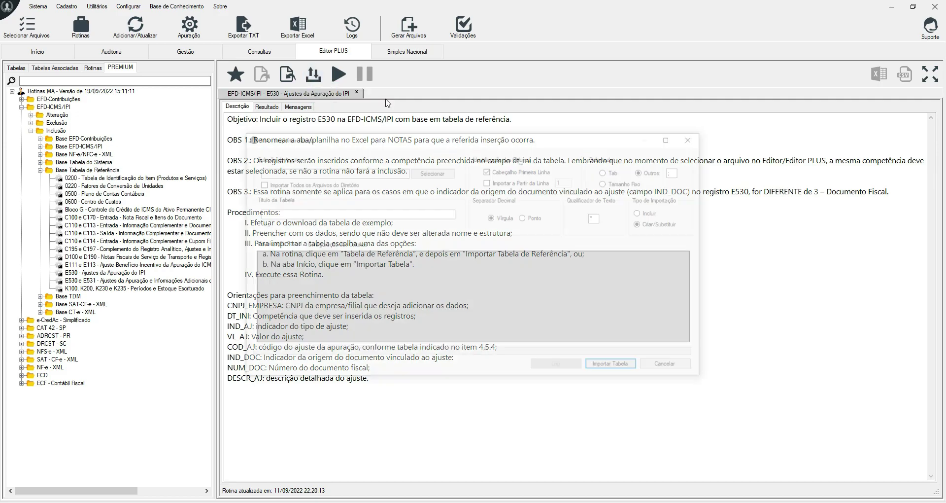
pyautogui.click(414, 173)
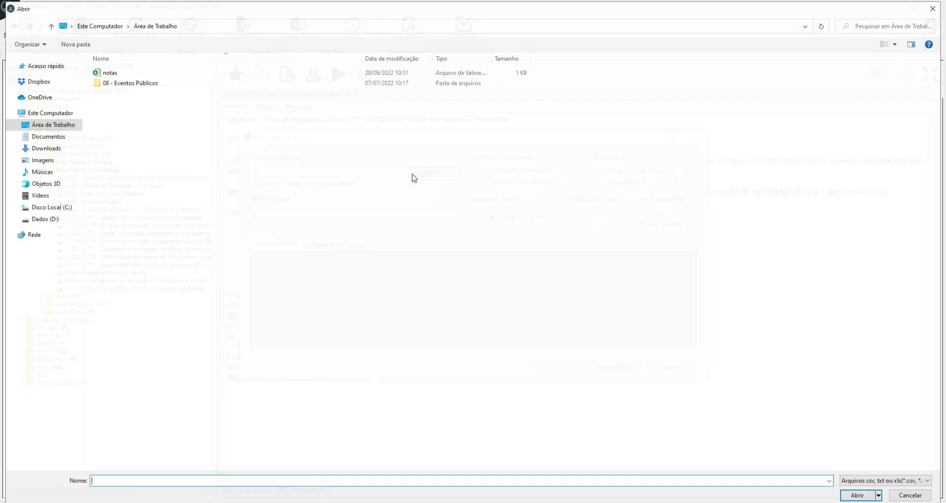
pyautogui.click(129, 73)
pyautogui.click(858, 497)
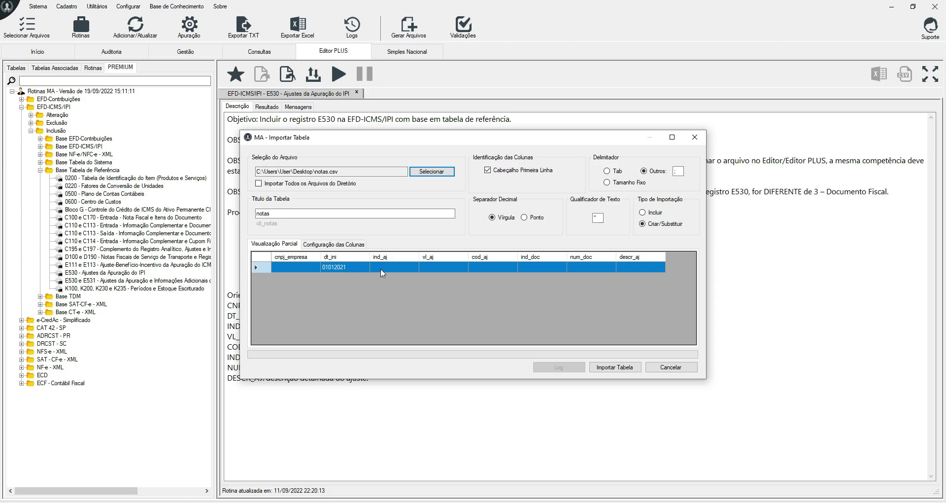
pyautogui.click(621, 371)
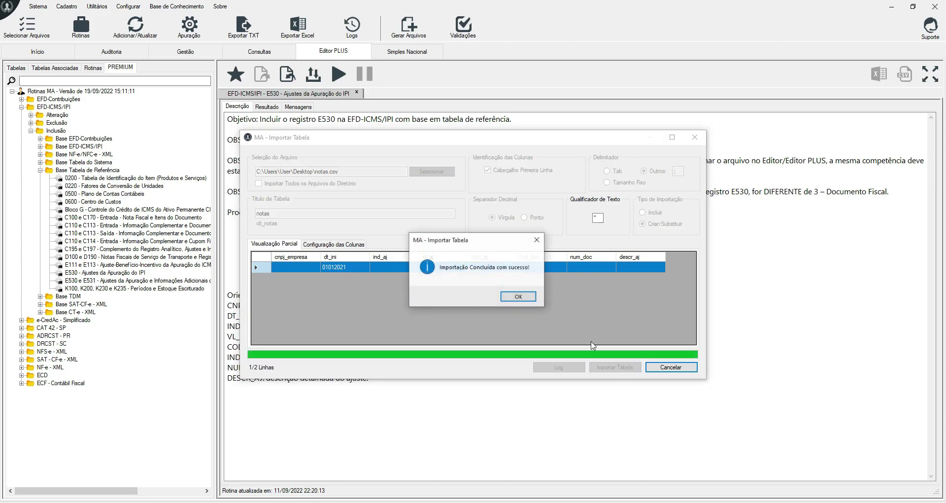
pyautogui.click(513, 297)
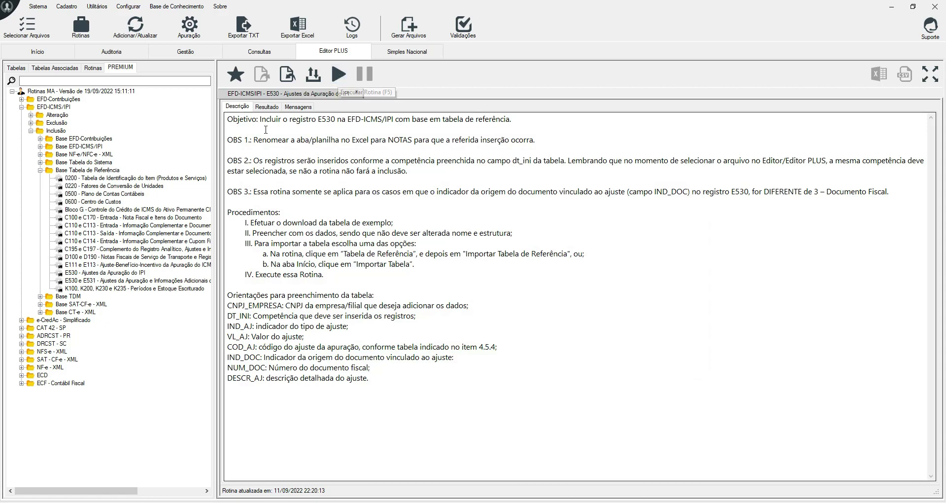
# Review the E530 routine's objective and its guidelines for filling in the table.
pyautogui.moveTo(230, 119); pyautogui.dragTo(423, 309)
pyautogui.moveTo(369, 379); pyautogui.dragTo(190, 295)
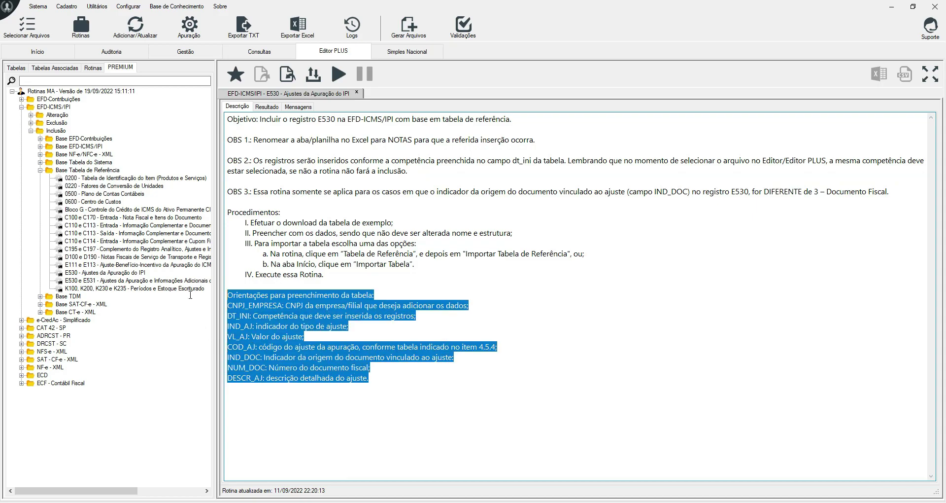
pyautogui.doubleClick(322, 119)
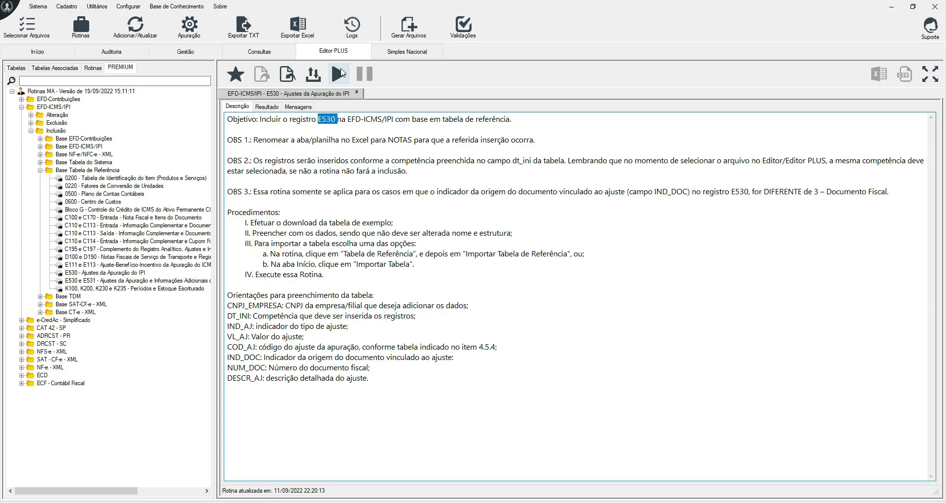
# Open the premium query "E530 - Ajustes da Apuração do IPI" under Declarações Federais, EFD - ICMS/IPI, and read its description.
pyautogui.click(264, 54)
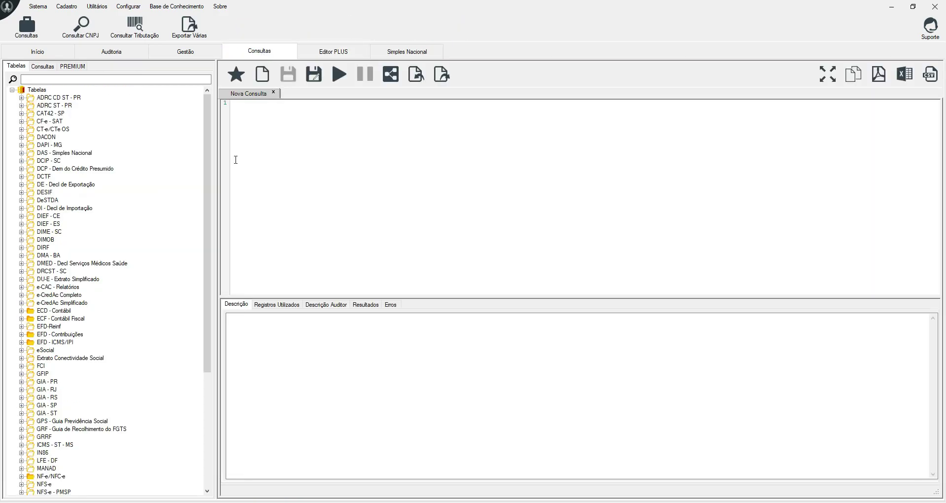
pyautogui.click(64, 68)
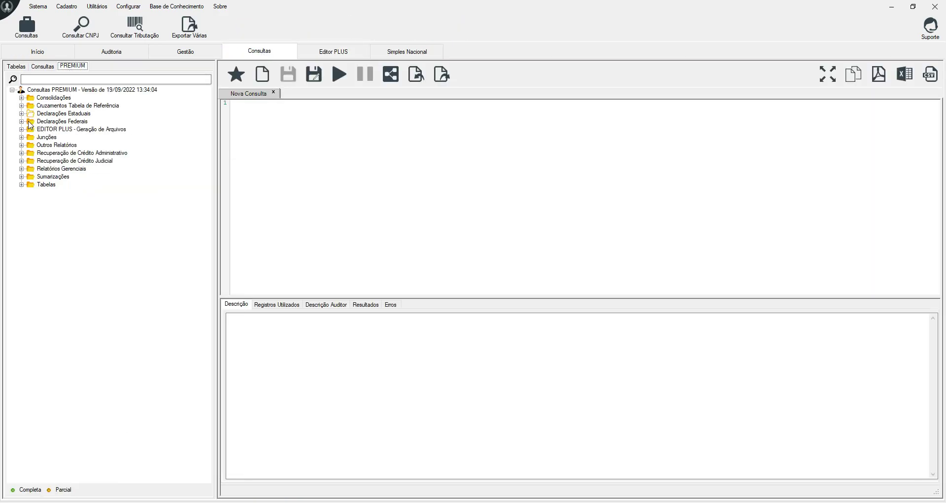
pyautogui.click(22, 122)
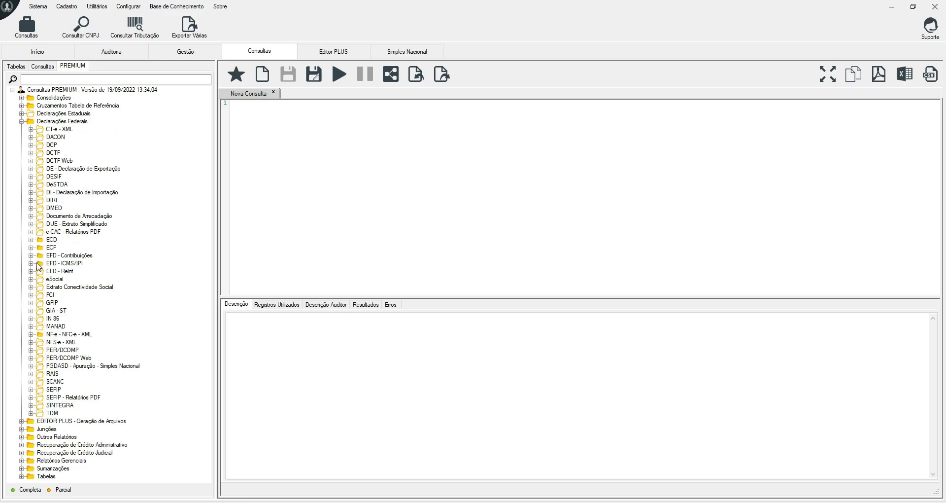
pyautogui.click(32, 263)
pyautogui.scroll(-20, 87, 212)
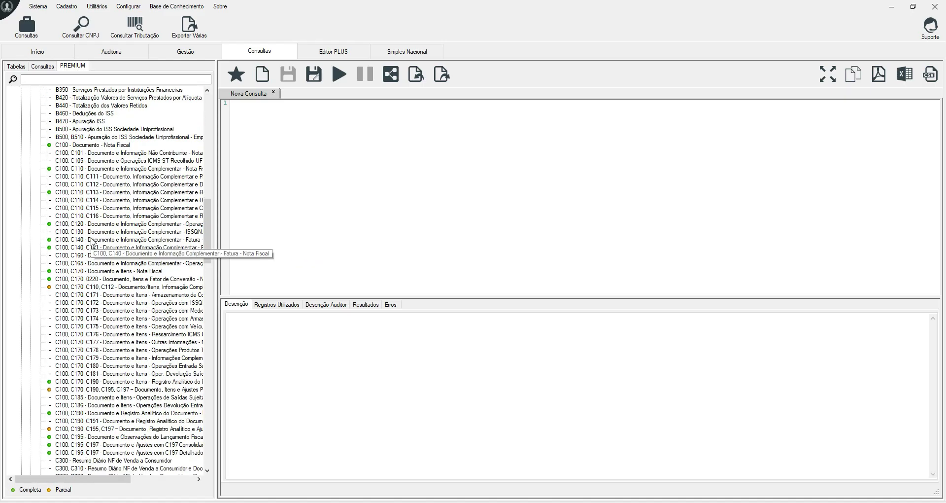
pyautogui.scroll(-20, 88, 215)
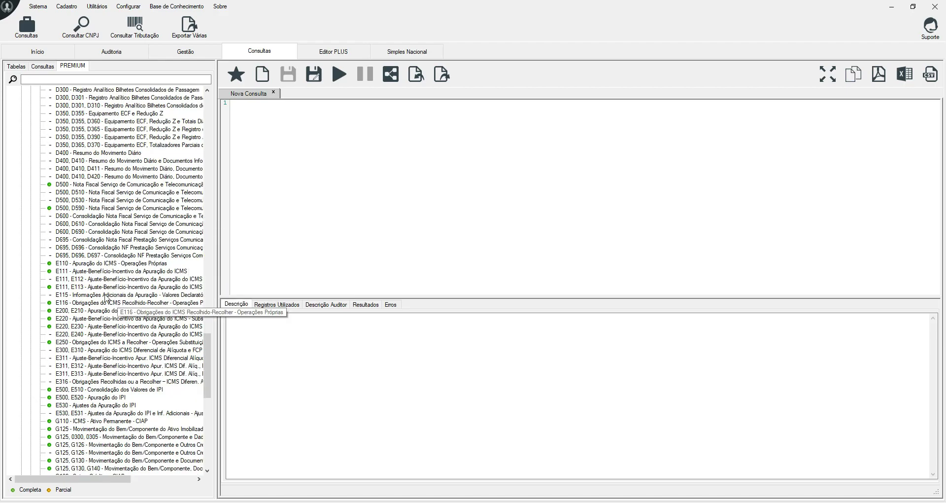
pyautogui.scroll(-3, 118, 274)
pyautogui.click(66, 334)
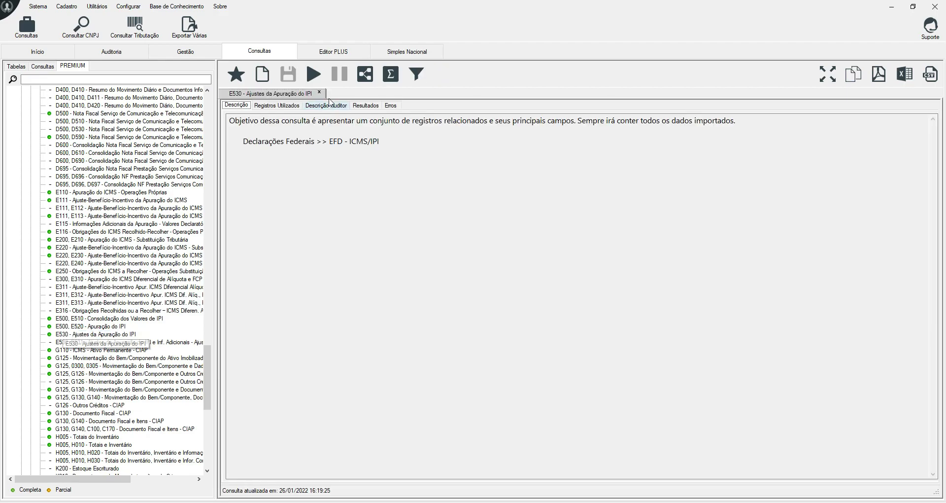
pyautogui.moveTo(232, 121); pyautogui.dragTo(316, 150)
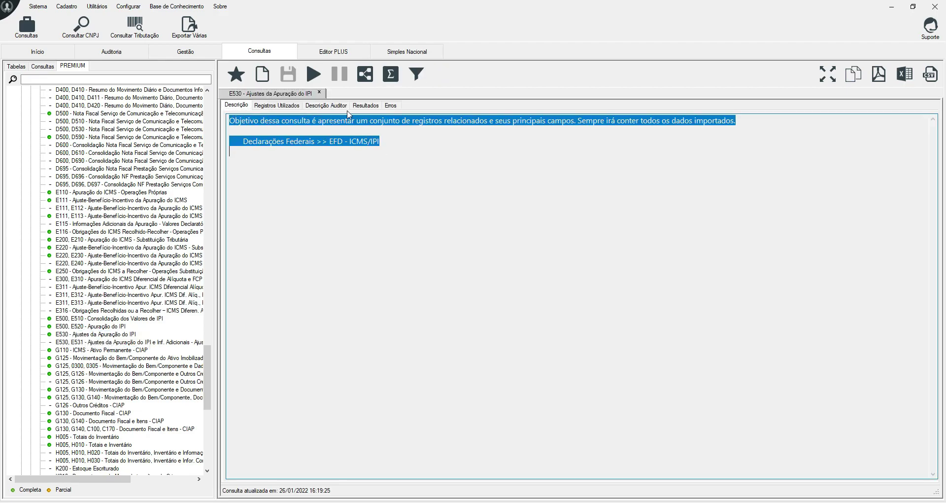
pyautogui.click(252, 122)
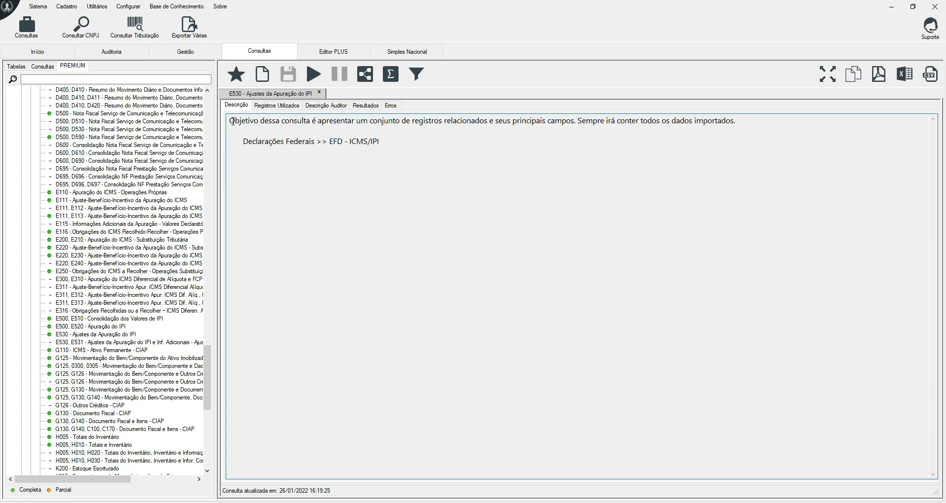
pyautogui.moveTo(233, 121); pyautogui.dragTo(422, 179)
# Return to the E530 routine in Editor PLUS and review its objective, the NOTAS sheet naming note and the procedures.
pyautogui.click(326, 56)
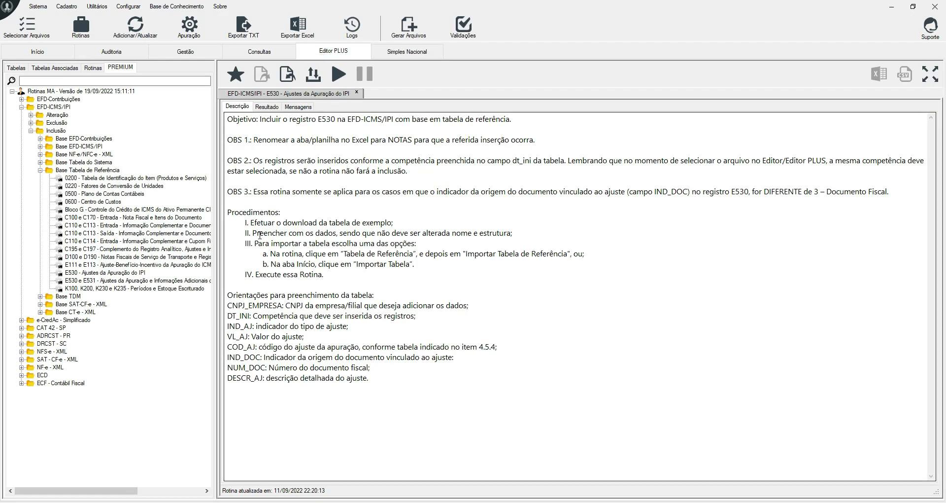
pyautogui.moveTo(389, 141); pyautogui.dragTo(413, 141)
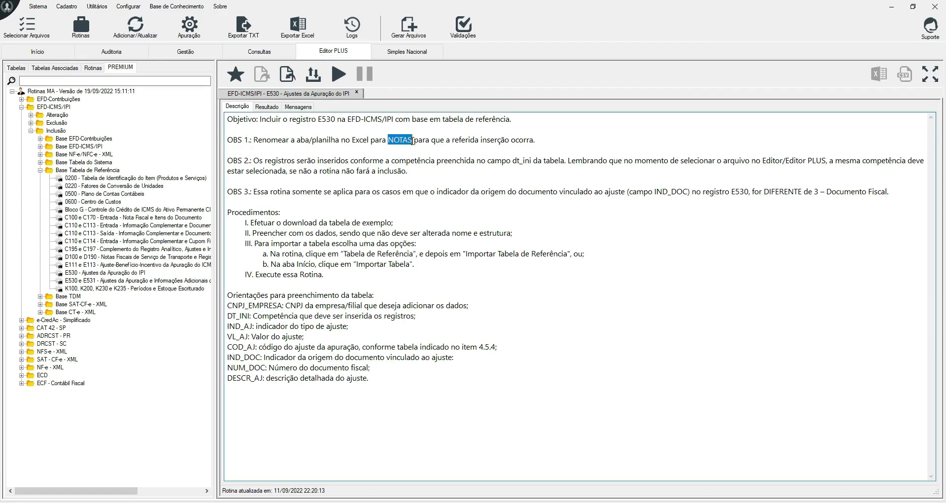
pyautogui.moveTo(319, 118); pyautogui.dragTo(334, 120)
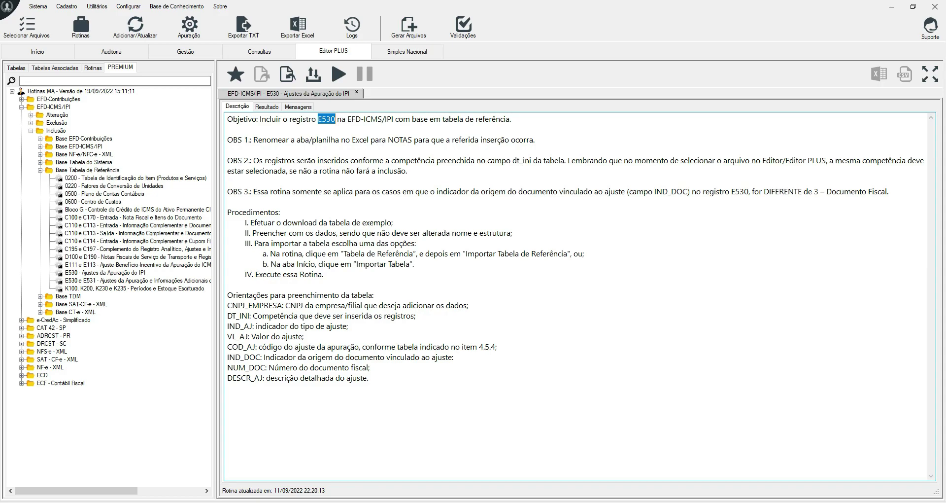
pyautogui.moveTo(246, 120); pyautogui.dragTo(389, 396)
# Compare register E530's field table in the browser's guide PDF with the routine's table filling guidelines in SistemaMA.
pyautogui.hotkey('alt', 'Tab')
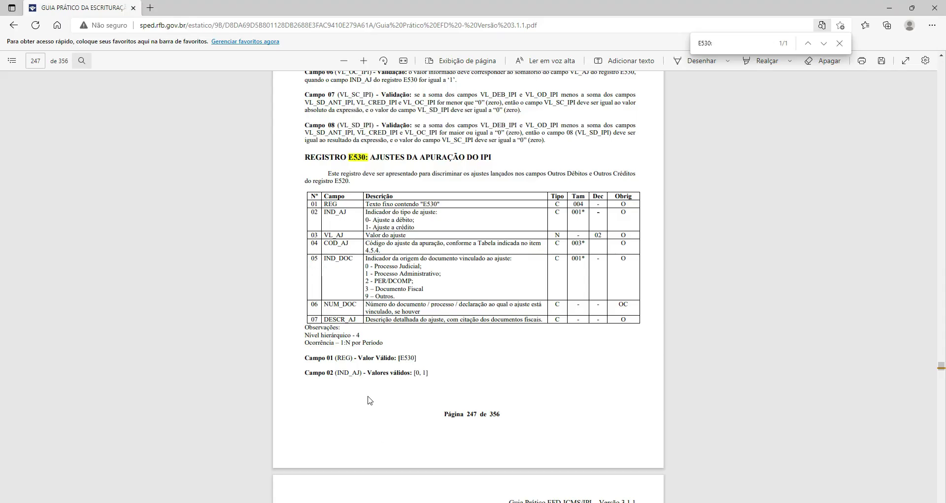
pyautogui.moveTo(329, 213); pyautogui.dragTo(527, 333)
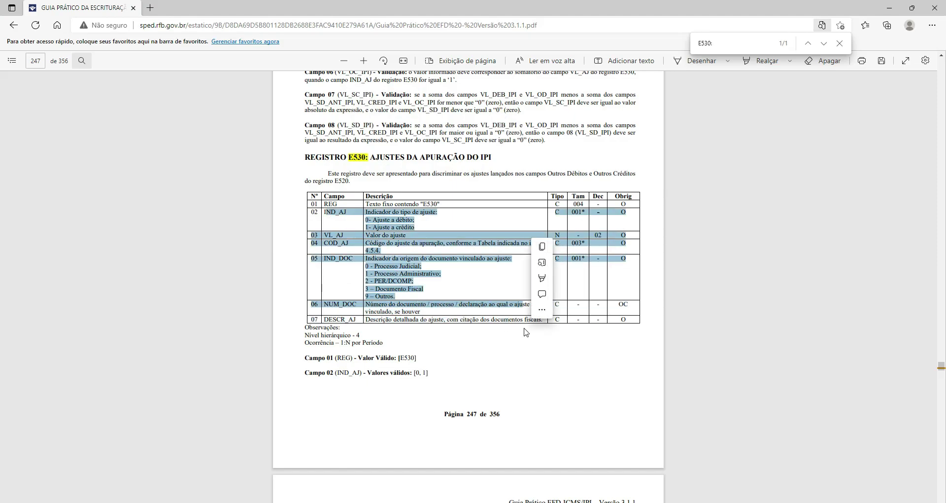
pyautogui.hotkey('alt', 'Tab')
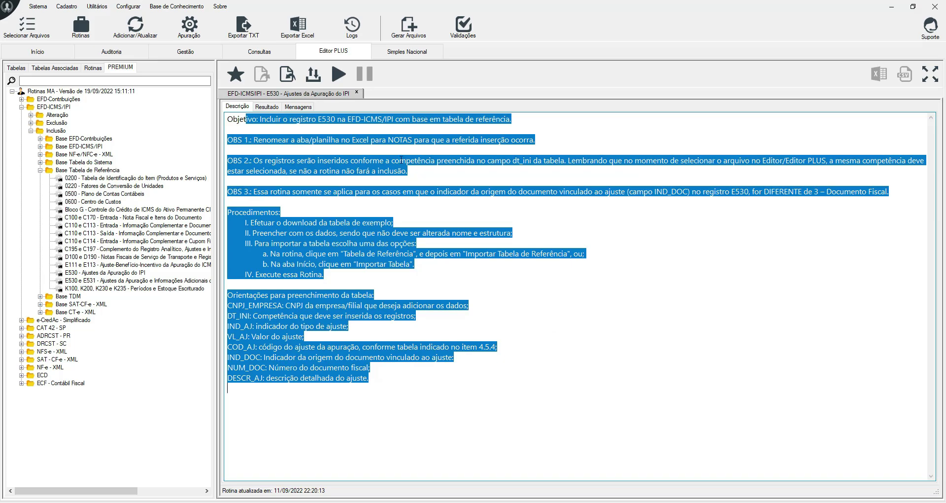
pyautogui.click(397, 130)
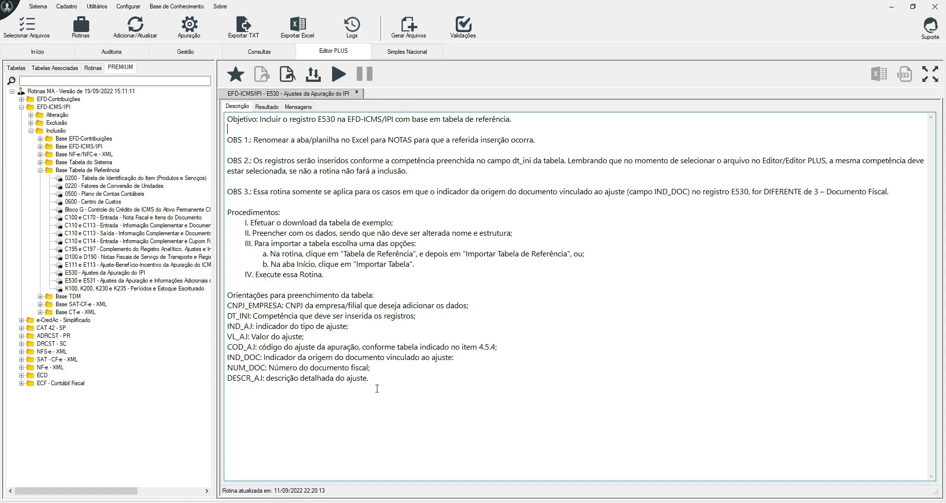
pyautogui.moveTo(377, 378); pyautogui.dragTo(216, 298)
# Switch to the guide PDF and examine register E530's fields, the COD_AJ validation rule and the valid values of IND_DOC.
pyautogui.hotkey('alt', 'Tab')
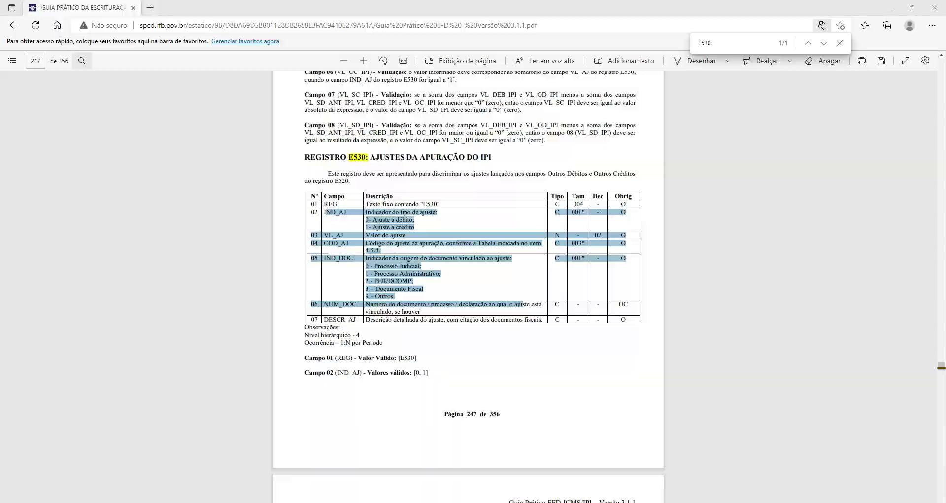
pyautogui.moveTo(315, 212); pyautogui.dragTo(639, 320)
pyautogui.scroll(-5, 402, 324)
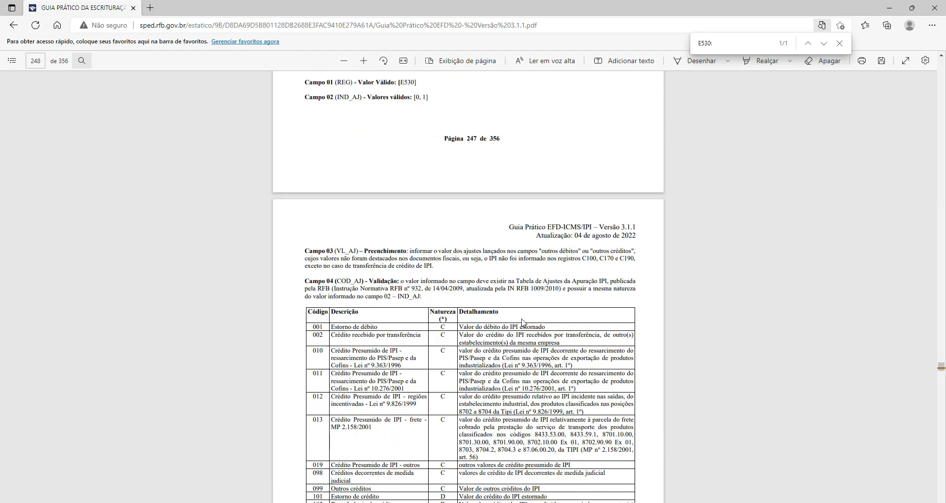
pyautogui.moveTo(305, 279); pyautogui.dragTo(453, 311)
pyautogui.scroll(-4, 428, 311)
pyautogui.moveTo(373, 287); pyautogui.dragTo(442, 288)
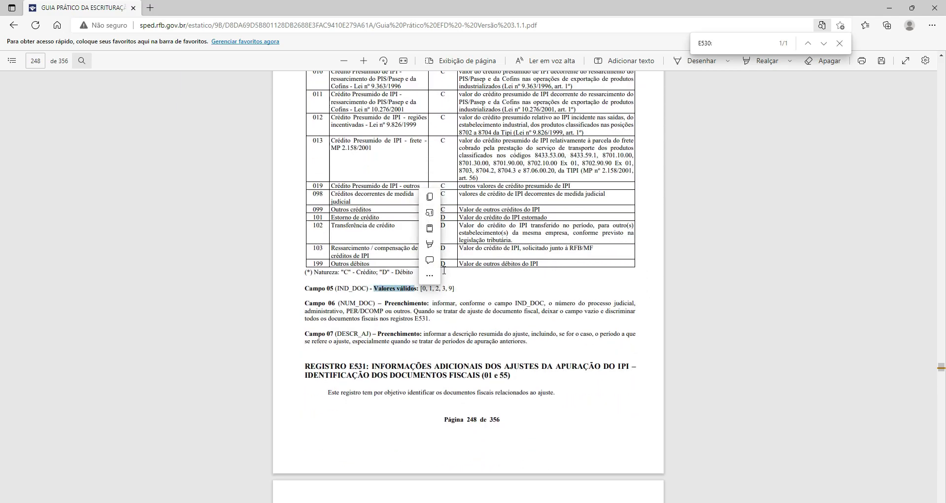
pyautogui.scroll(5, 444, 270)
pyautogui.scroll(5, 444, 270)
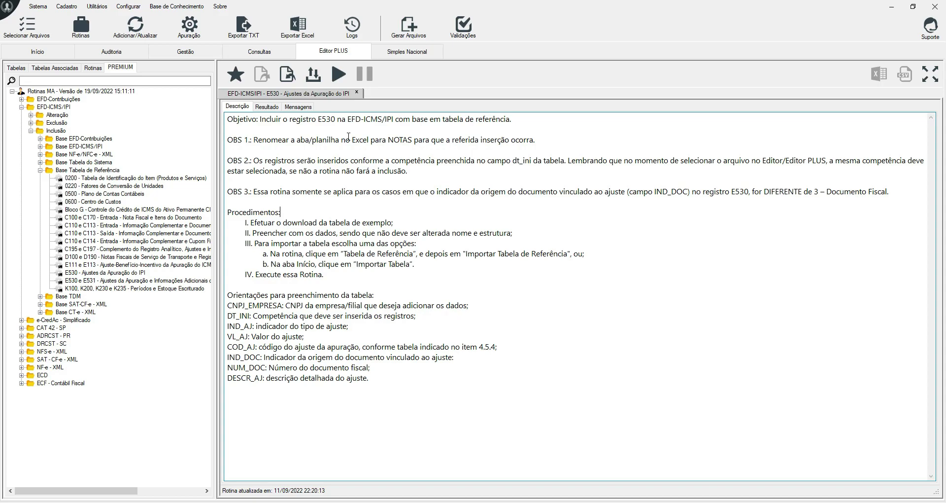
# Switch back to SistemaMA and look over the EFD-ICMS/IPI Apuração options without executing them, plus the open E530 query.
pyautogui.click(189, 25)
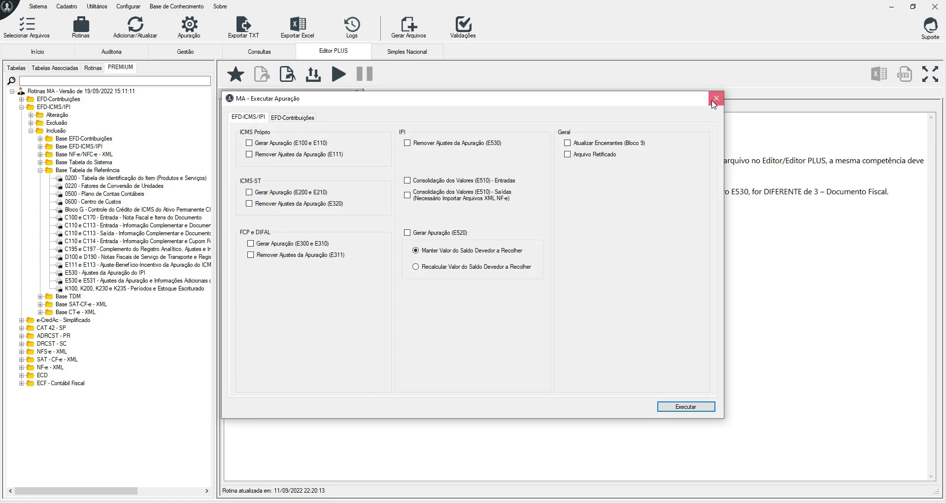
pyautogui.click(717, 98)
pyautogui.click(259, 52)
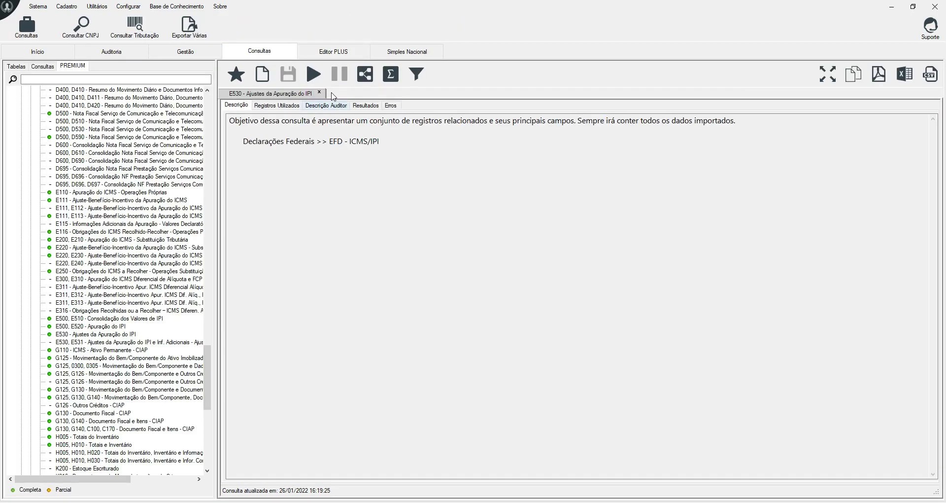
pyautogui.click(334, 51)
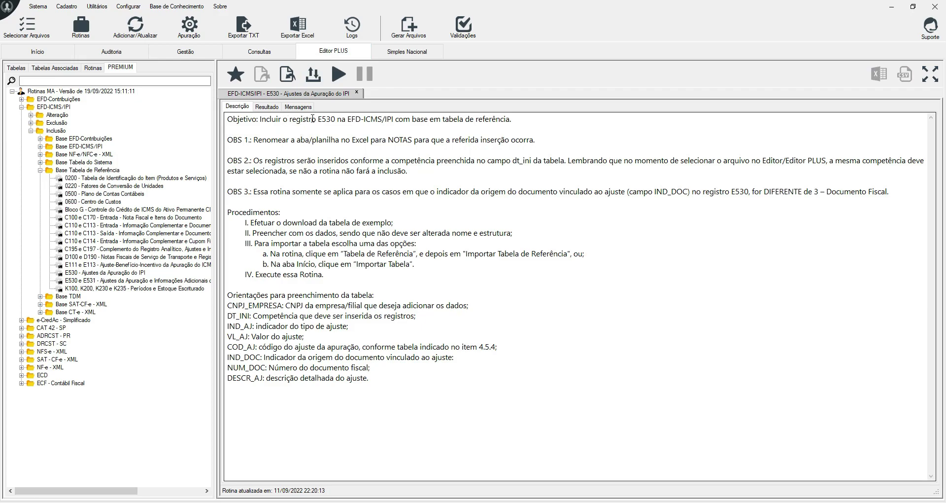